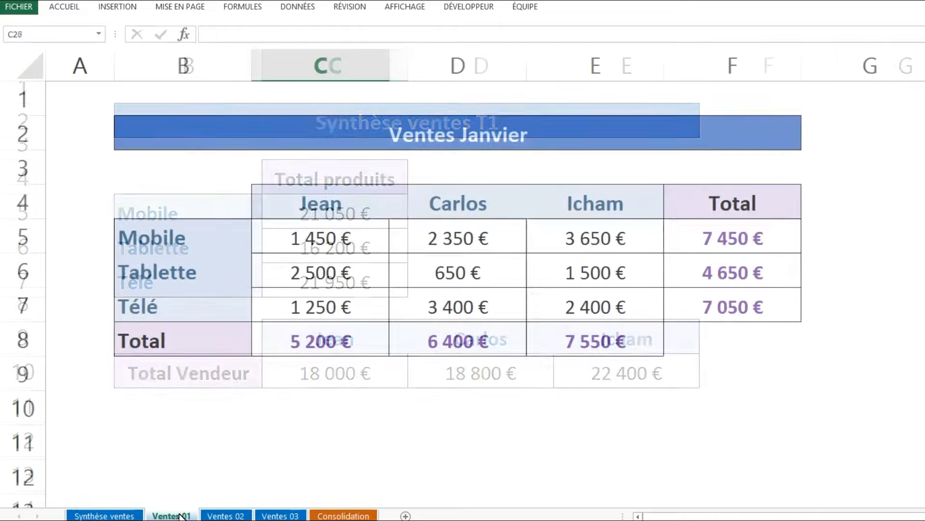
# Step: Look through the monthly sales sheets, the Synthèse ventes summary, the Consolidation sheet and the open Primeur workbooks
pyautogui.click(228, 515)
pyautogui.click(280, 516)
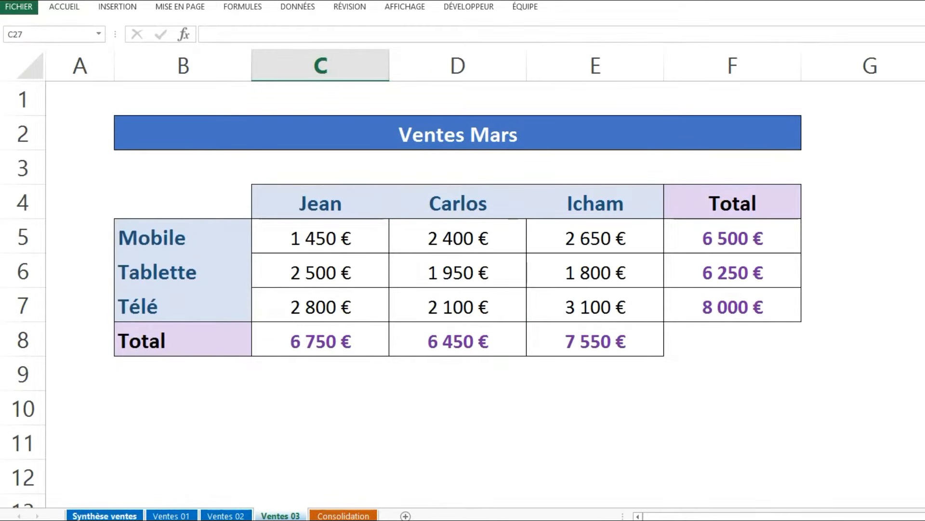
pyautogui.click(105, 515)
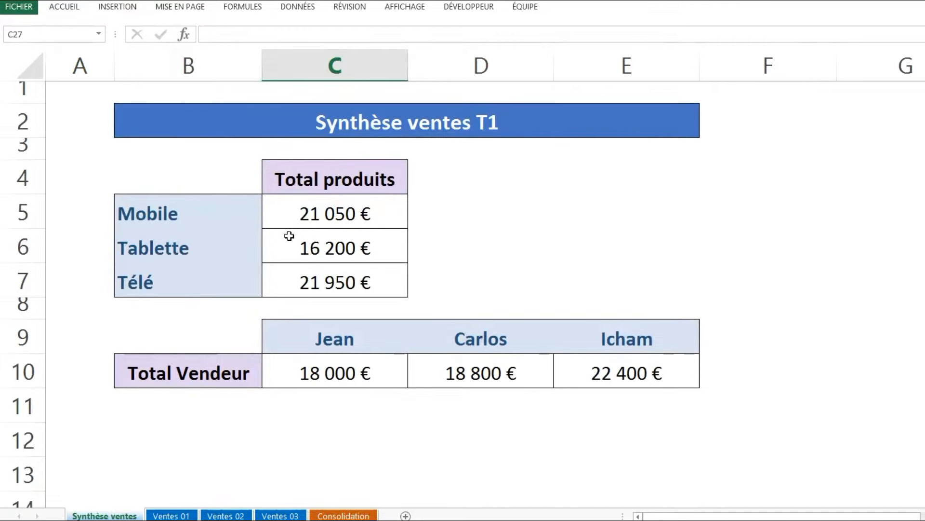
pyautogui.click(338, 515)
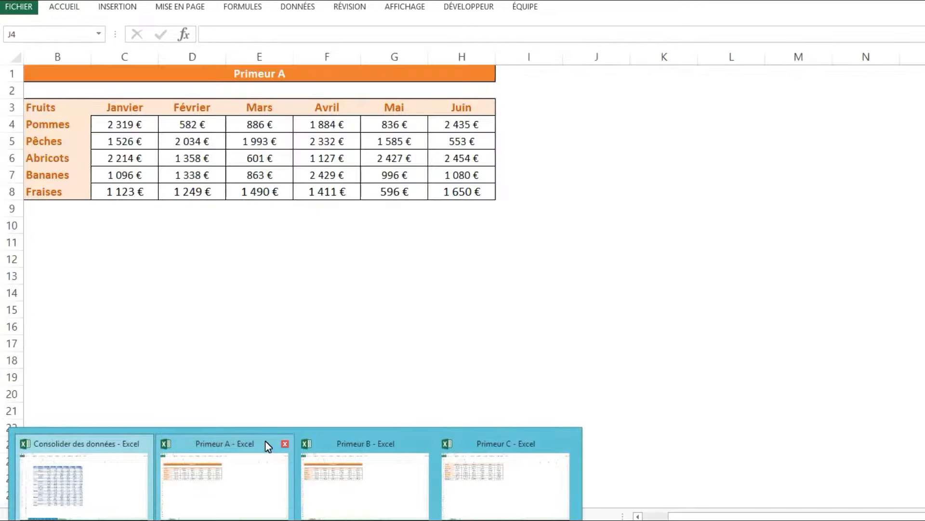
pyautogui.moveTo(391, 488)
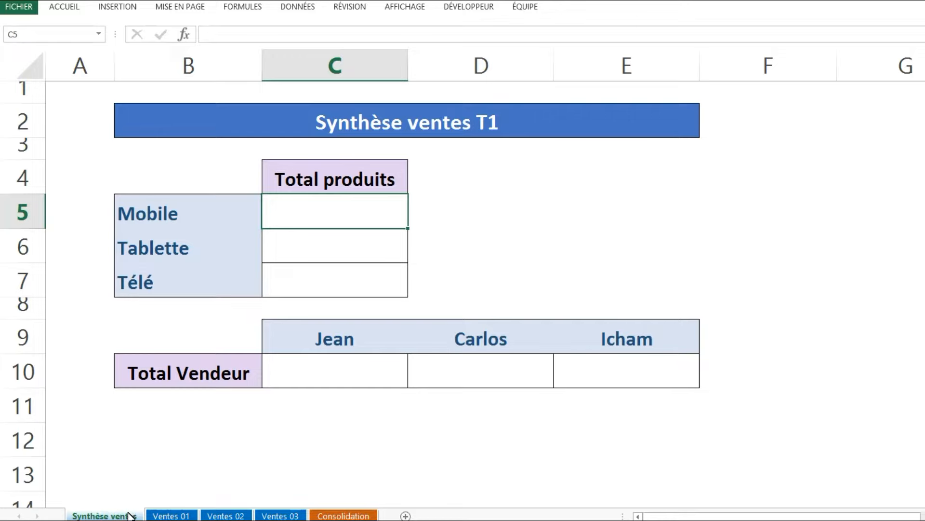
# Step: Review the Ventes 01, Ventes 02 and Ventes 03 sheets against the empty Synthèse ventes summary
pyautogui.click(164, 515)
pyautogui.hotkey('ctrl', 'pagedown')
pyautogui.hotkey('ctrl', 'pagedown')
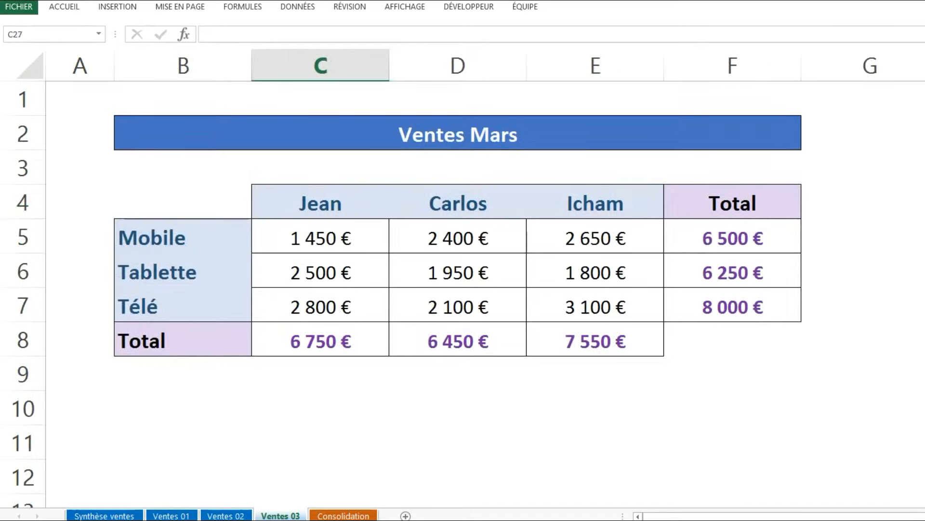
pyautogui.click(173, 516)
pyautogui.hotkey('ctrl', 'pageup')
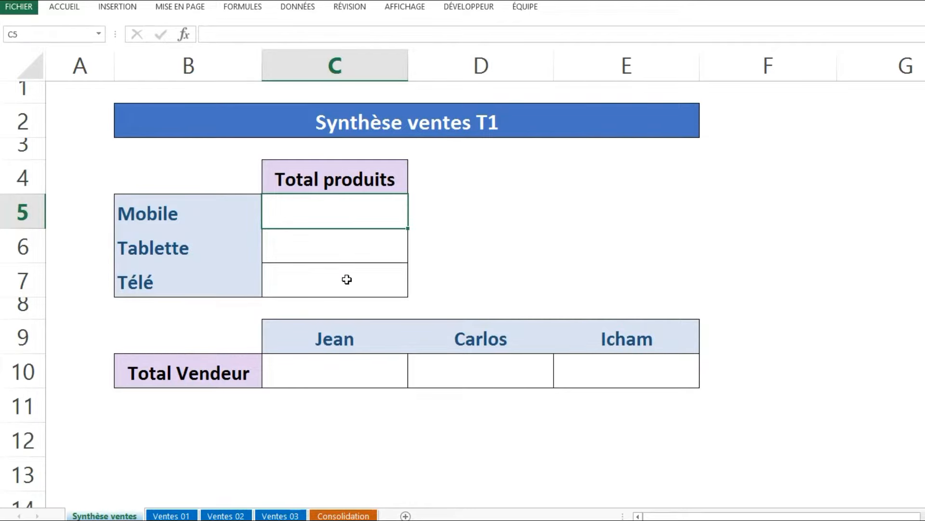
# Step: Compare the table layout and cell positions across Ventes 01, Ventes 02 and Ventes 03, checking cells C5 and F5
pyautogui.click(187, 515)
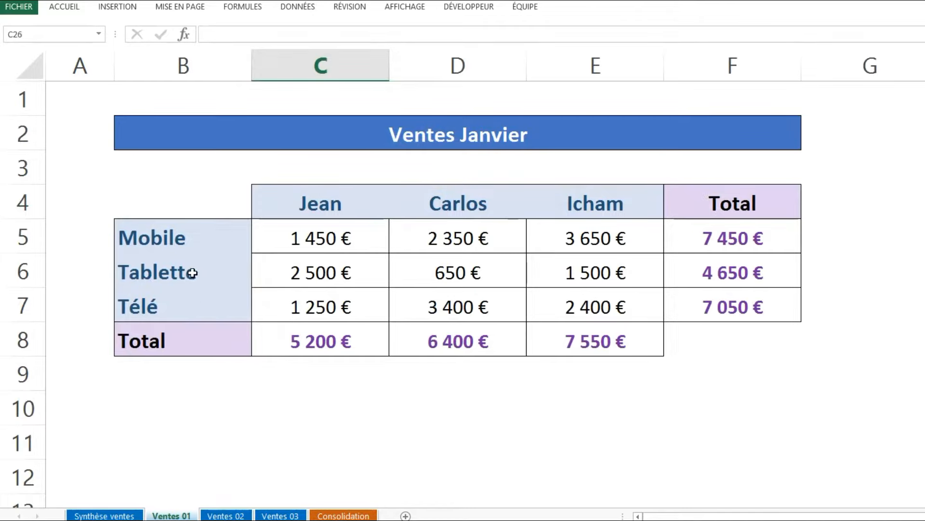
pyautogui.moveTo(155, 205); pyautogui.dragTo(712, 344)
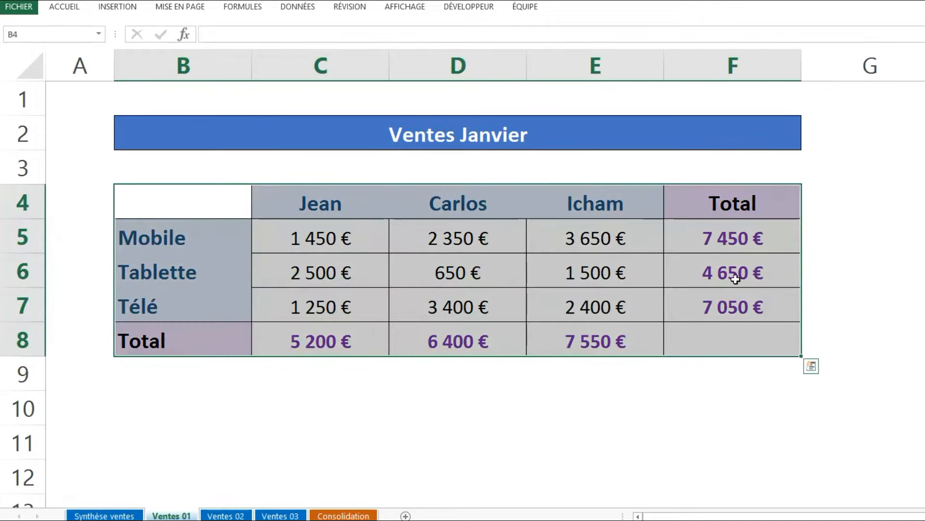
pyautogui.click(738, 249)
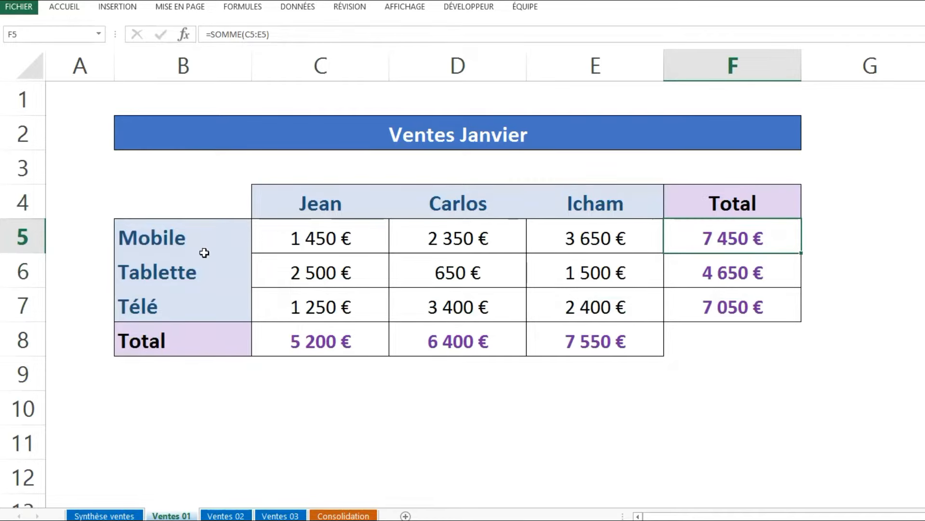
pyautogui.click(332, 227)
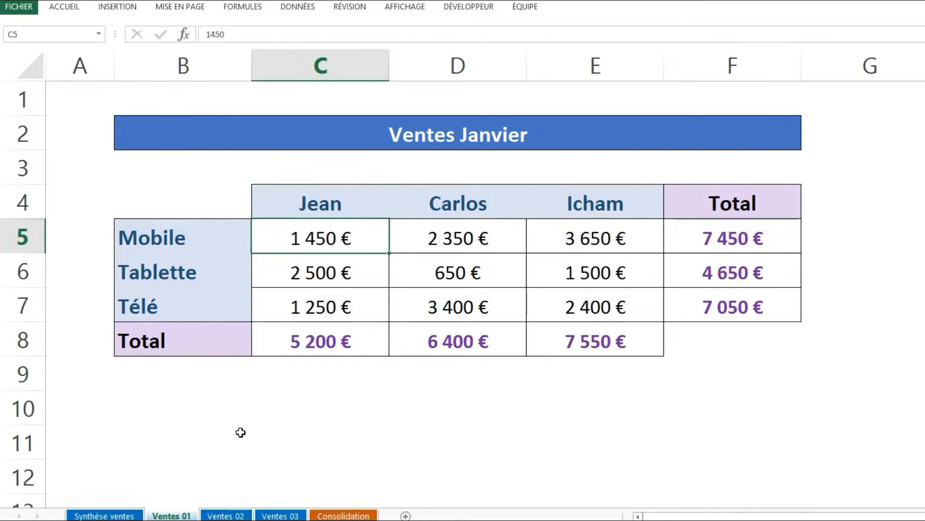
pyautogui.click(225, 516)
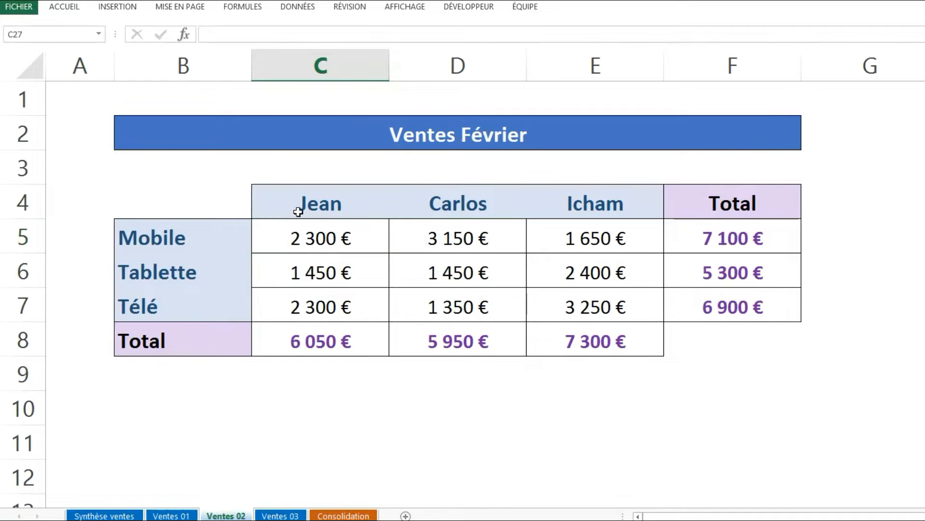
pyautogui.click(282, 515)
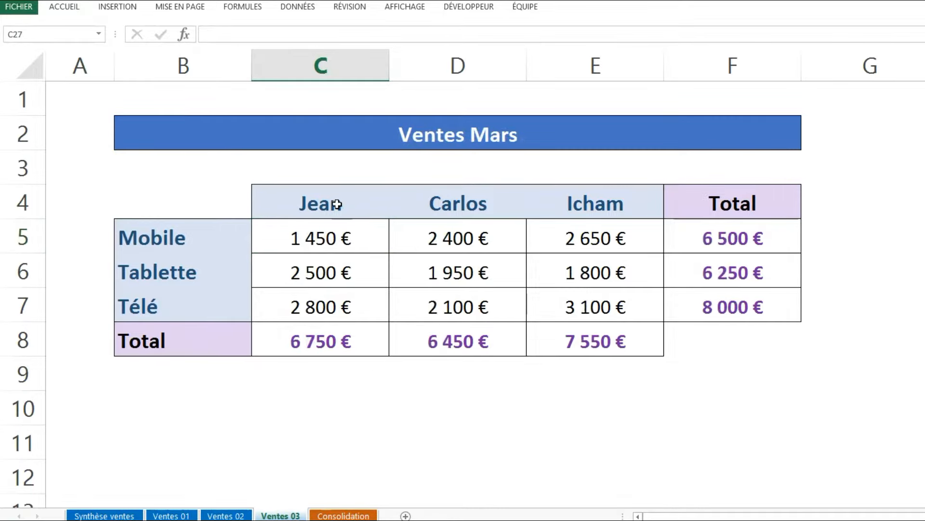
pyautogui.click(339, 243)
pyautogui.click(130, 515)
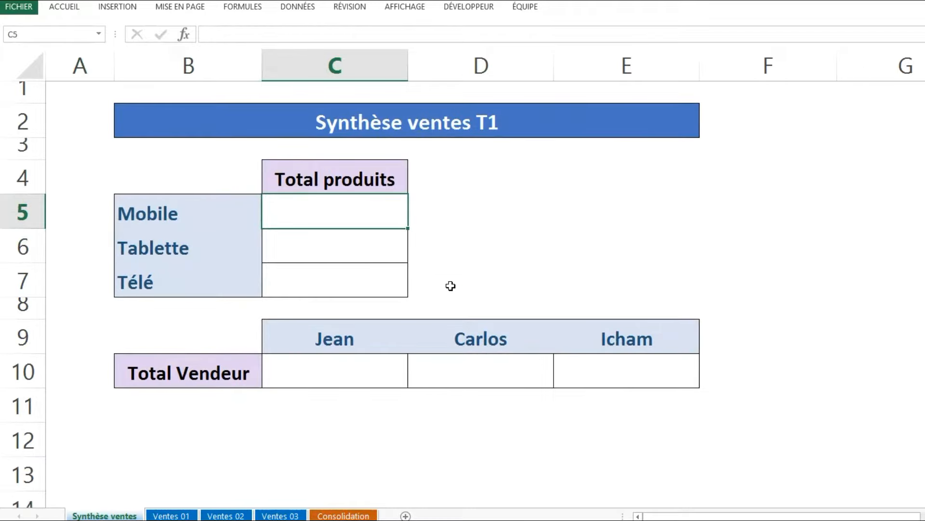
# Step: Enter =SOMME('Ventes 01:Ventes 03'!F5) in cell C5 of Synthèse ventes to total the Mobile sales across the three months
pyautogui.write('=SOMME(')
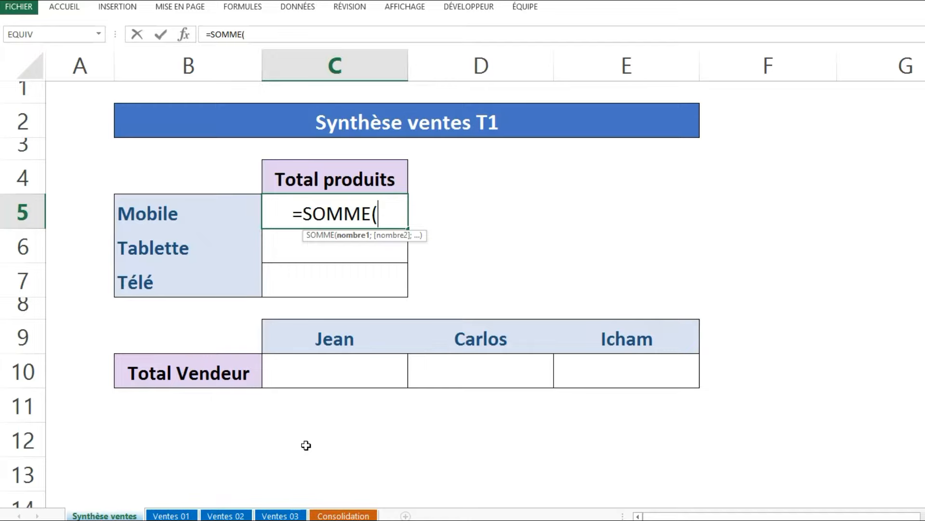
pyautogui.click(172, 516)
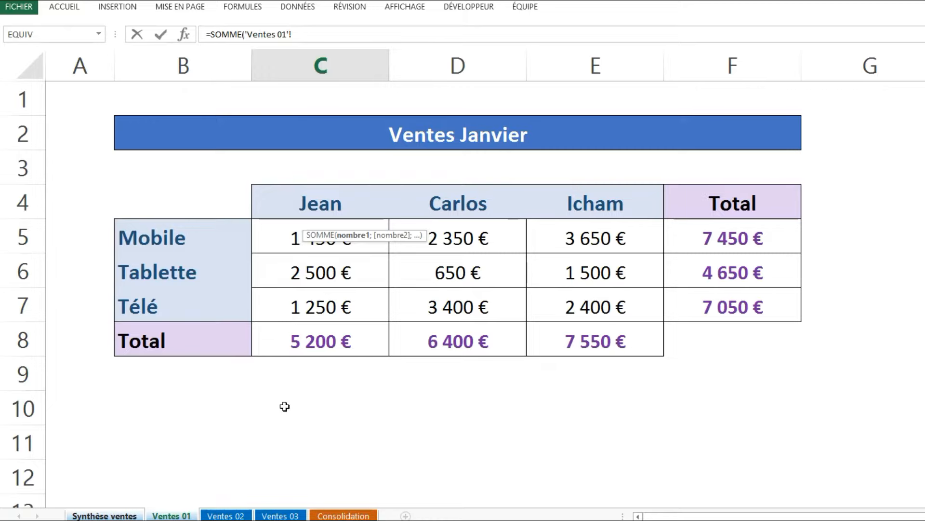
pyautogui.keyDown('shift'); pyautogui.click(219, 516); pyautogui.keyUp('shift')
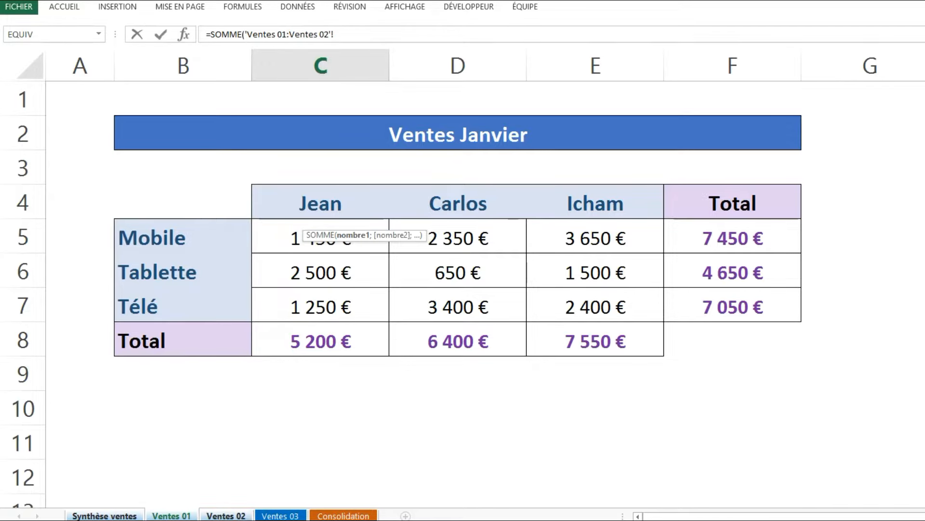
pyautogui.keyDown('shift'); pyautogui.click(280, 515); pyautogui.keyUp('shift')
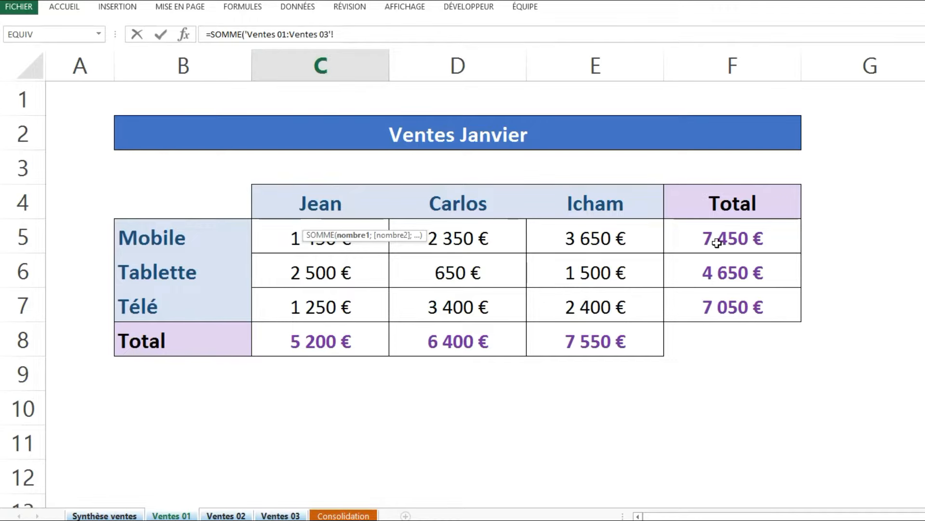
pyautogui.click(745, 249)
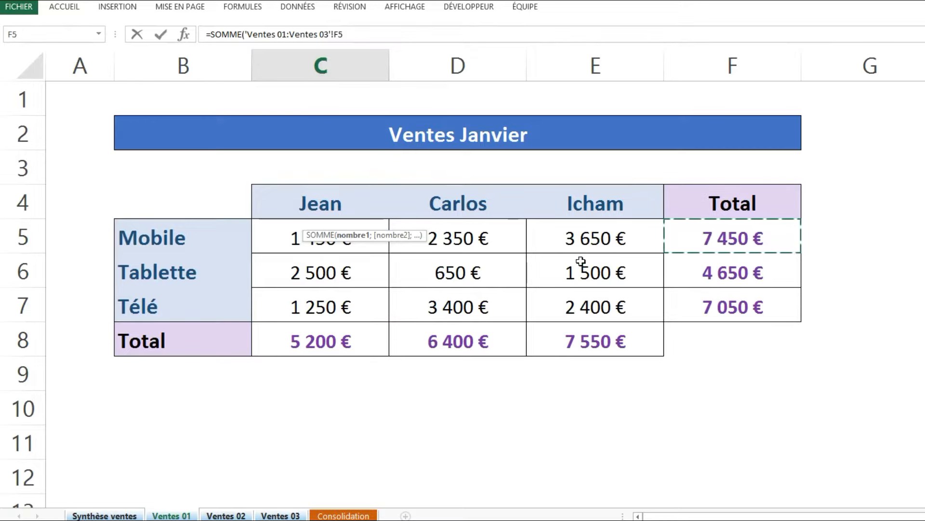
pyautogui.write(')')
pyautogui.press('Return')
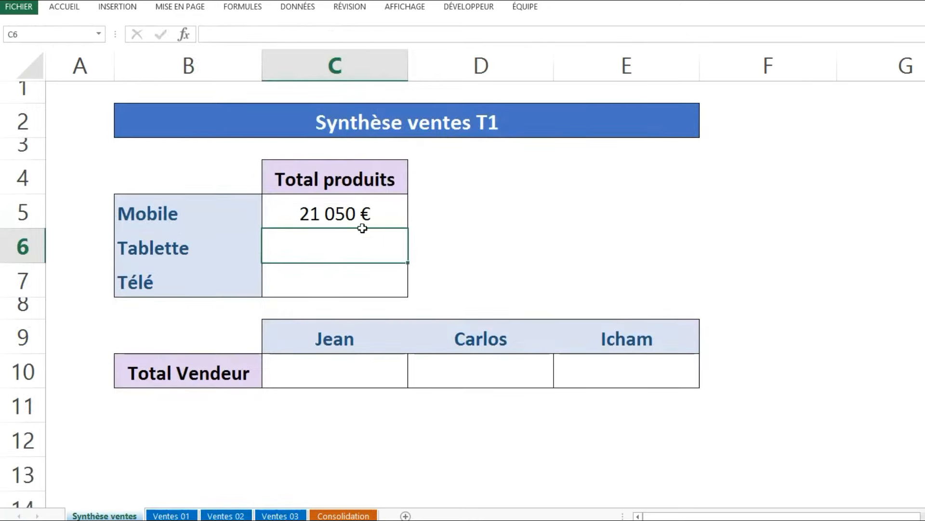
# Step: Fill the Mobile total formula from C5 down to the Tablette and Télé rows
pyautogui.click(365, 211)
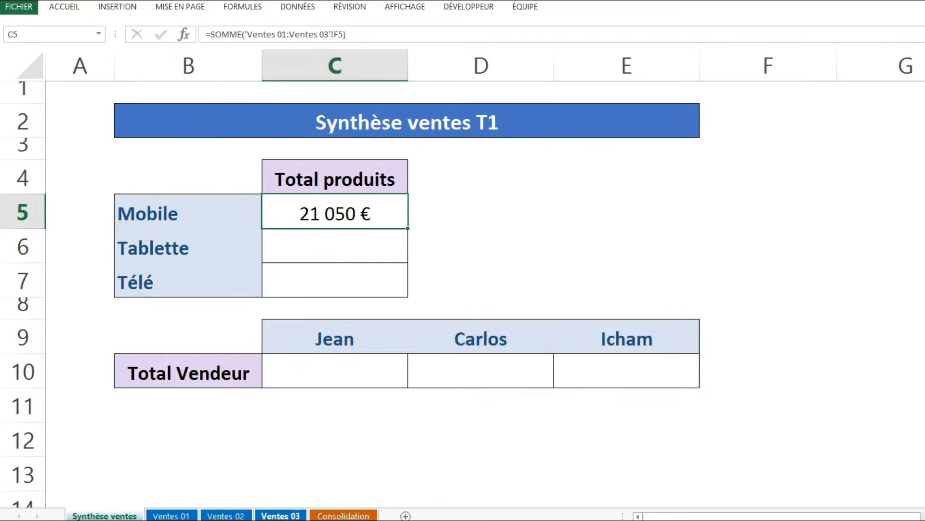
pyautogui.click(273, 516)
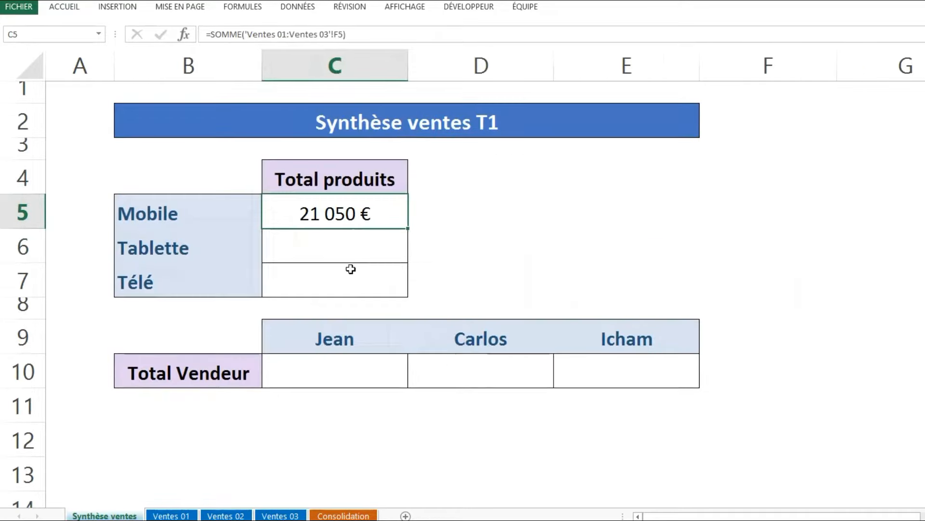
pyautogui.doubleClick(415, 233)
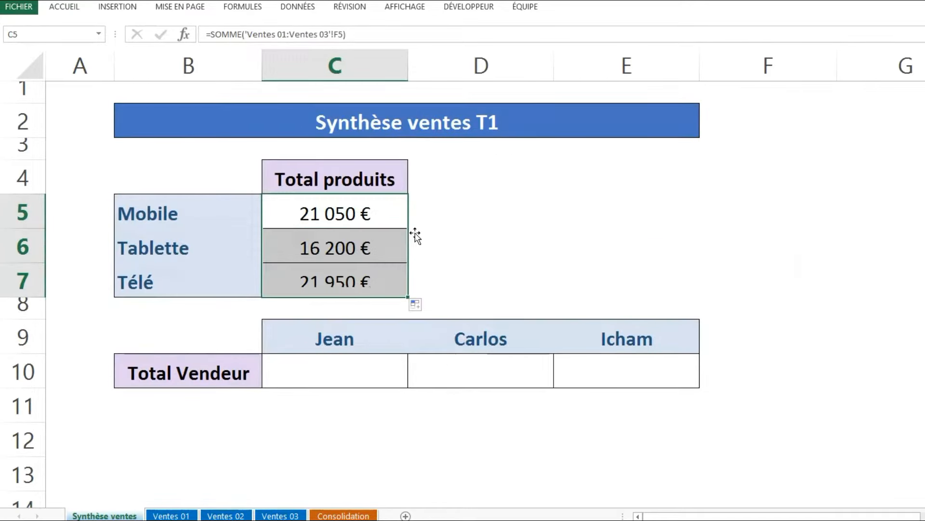
# Step: Check the Télé total formula in C7 of Synthèse ventes against cell F7 in Ventes 03 and Ventes 01
pyautogui.click(391, 287)
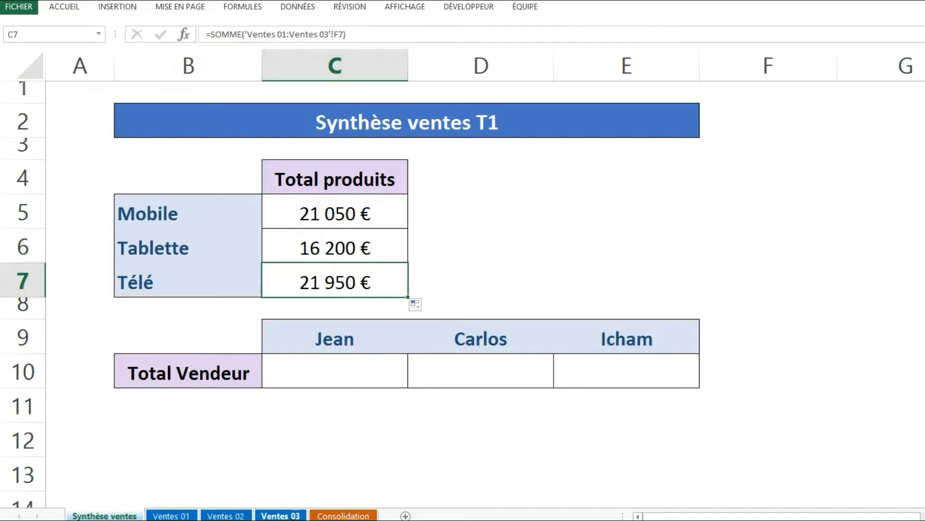
pyautogui.click(292, 516)
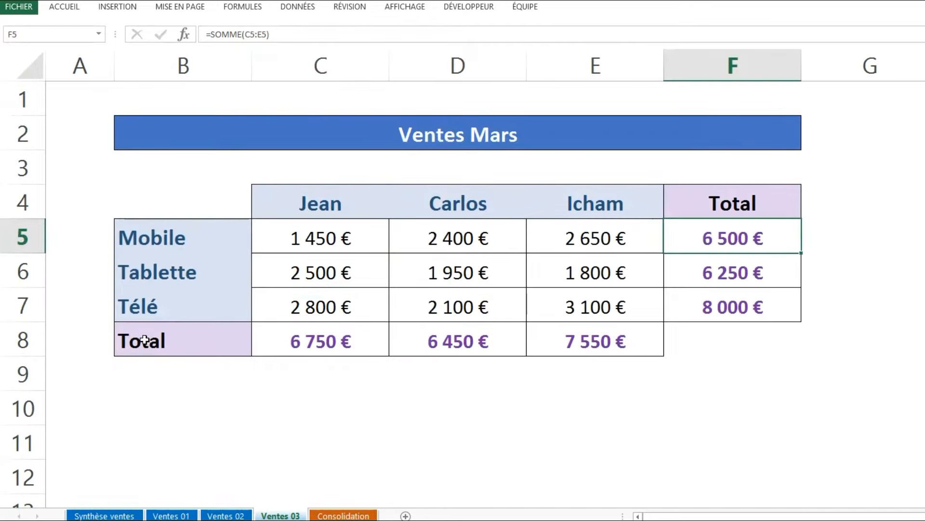
pyautogui.click(719, 309)
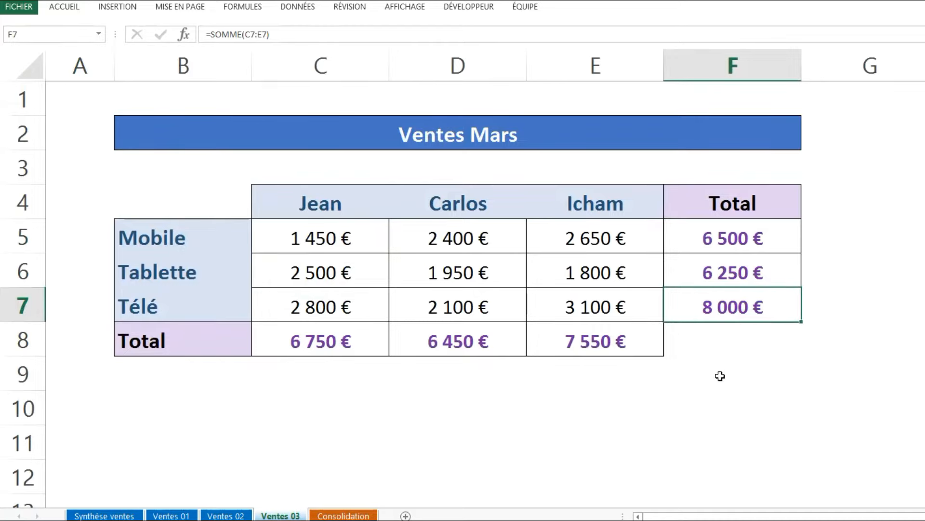
pyautogui.click(172, 515)
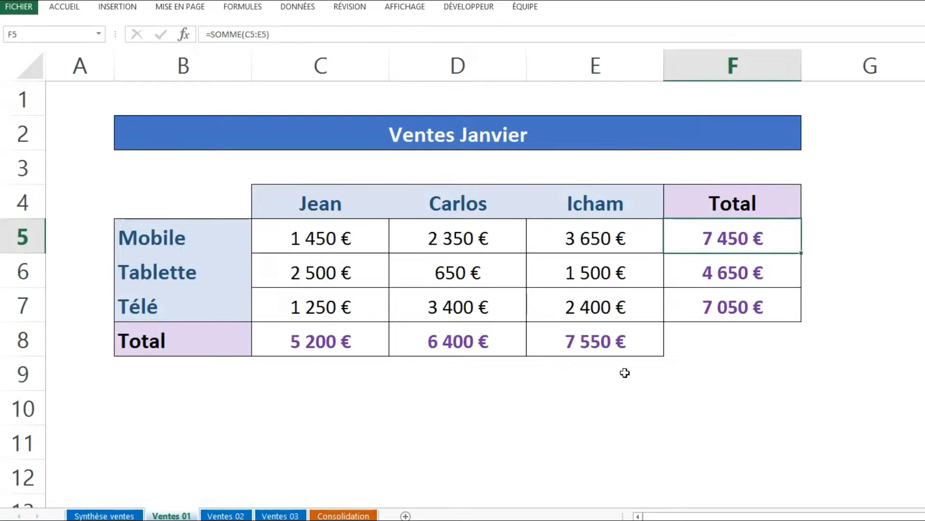
pyautogui.click(728, 313)
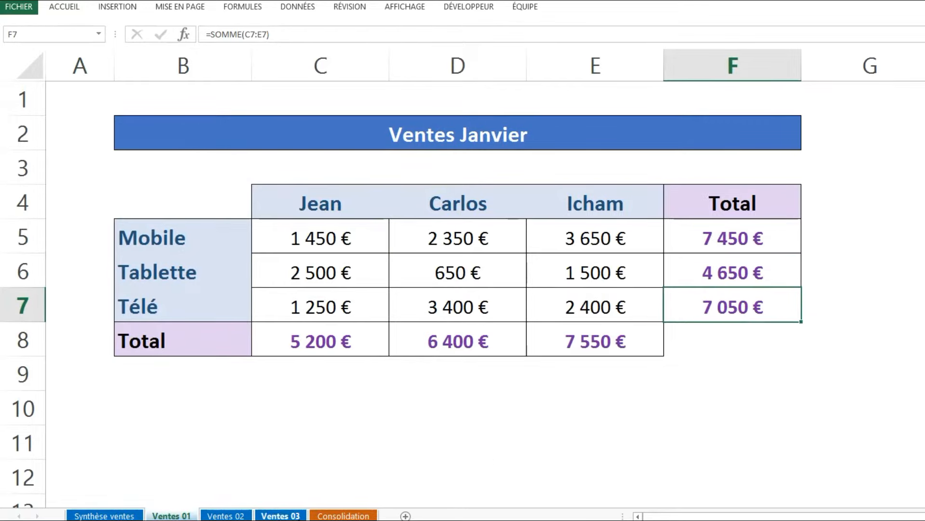
pyautogui.click(112, 513)
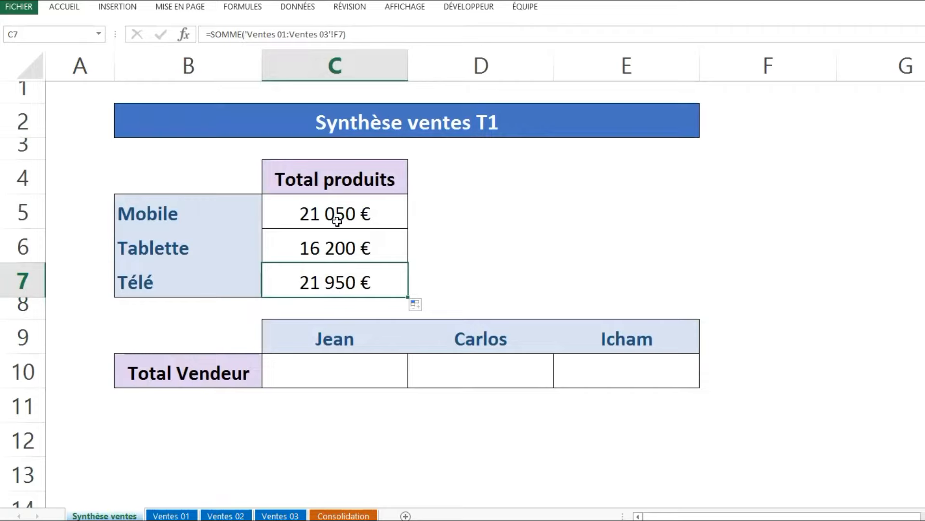
# Step: Compare the Total Vendeur cells C10:E10 in Synthèse ventes with the seller totals C8:E8 in Ventes 01
pyautogui.click(314, 369)
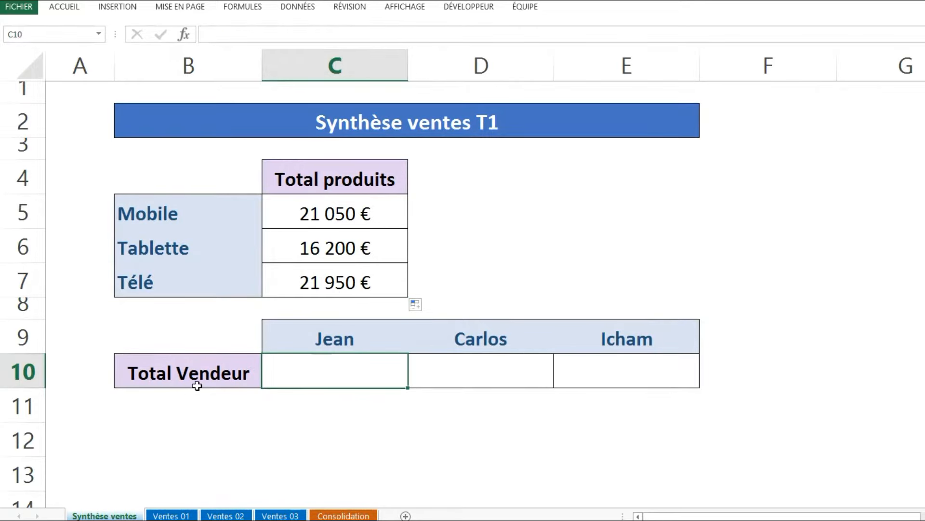
pyautogui.moveTo(465, 188); pyautogui.dragTo(471, 283)
pyautogui.click(459, 184)
pyautogui.click(453, 209)
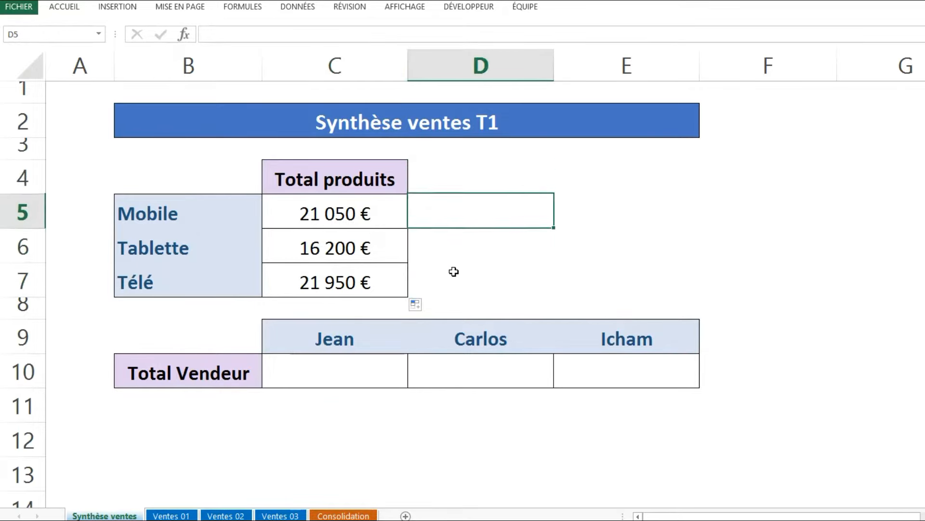
pyautogui.moveTo(327, 371); pyautogui.dragTo(608, 375)
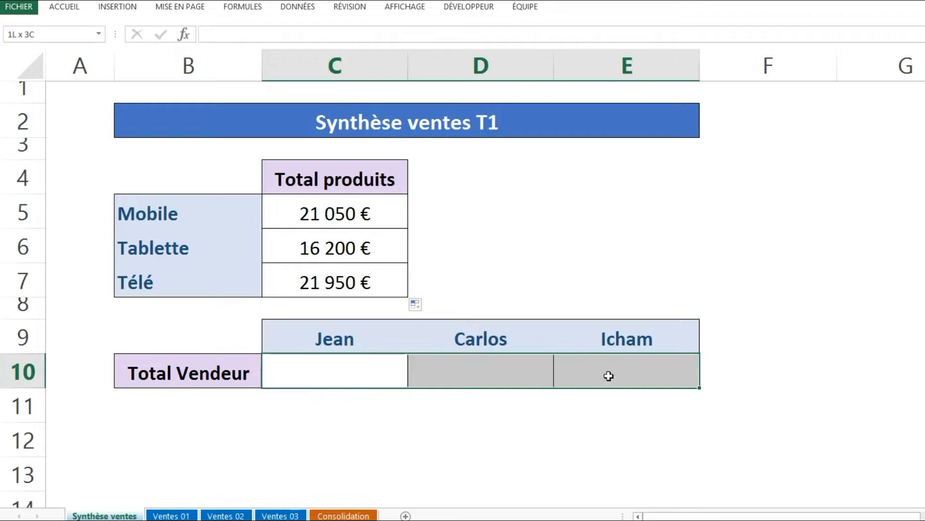
pyautogui.click(171, 516)
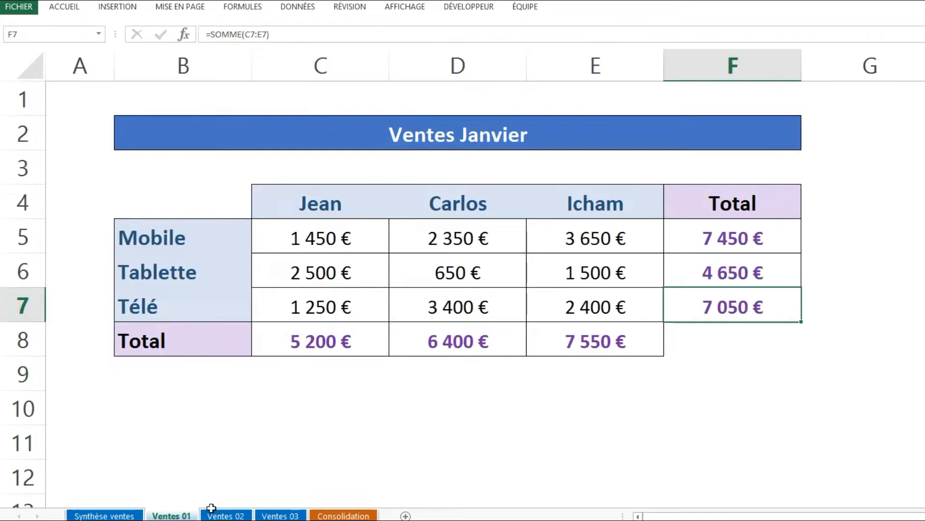
pyautogui.moveTo(323, 355); pyautogui.dragTo(586, 364)
pyautogui.click(243, 464)
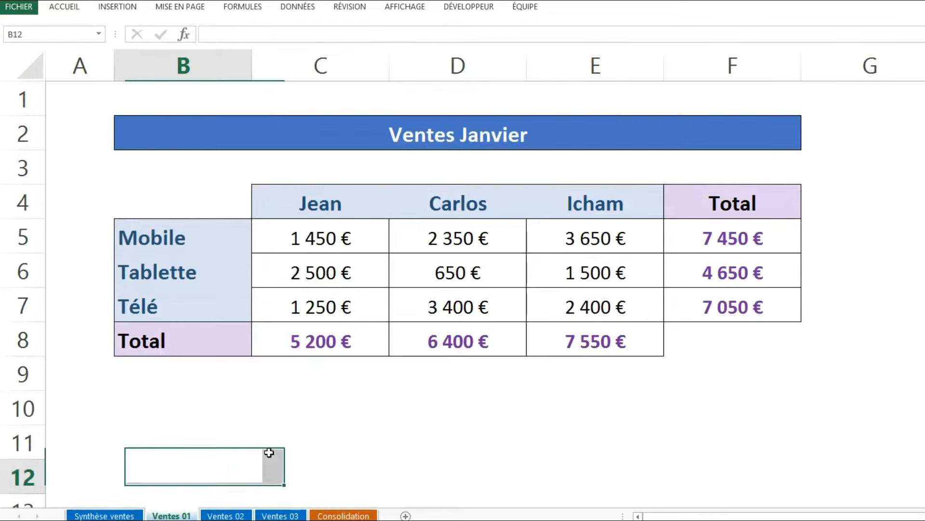
pyautogui.moveTo(304, 342); pyautogui.dragTo(576, 345)
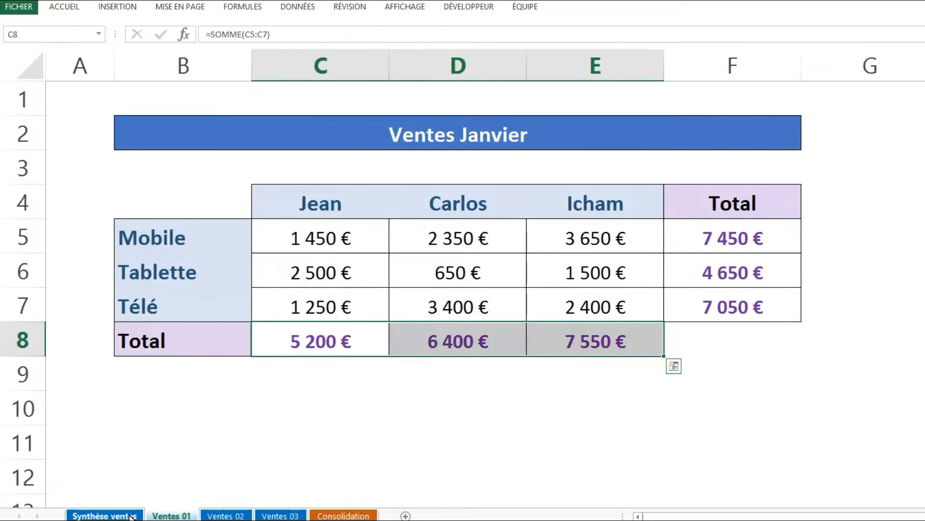
pyautogui.click(104, 515)
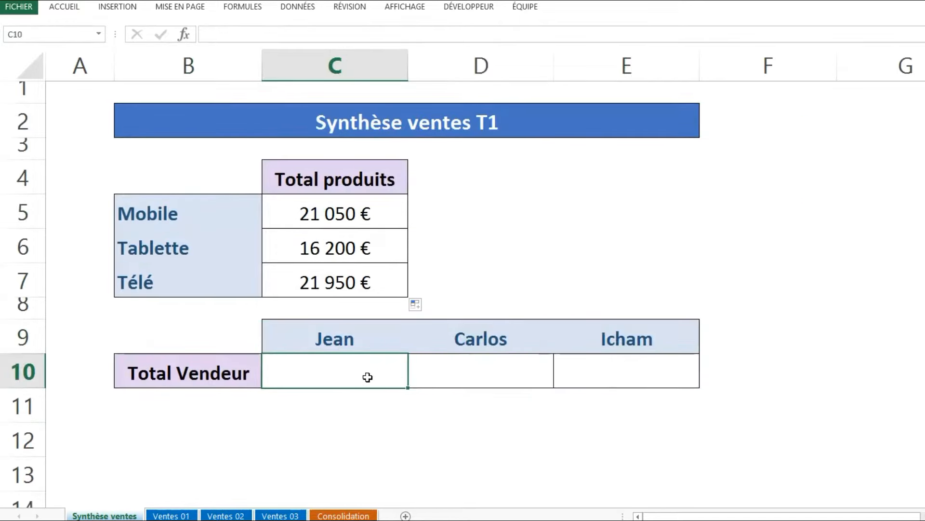
# Step: Enter =SOMME('Ventes 01:Ventes 03'!C8) in cell C10 of Synthèse ventes to total the first seller's sales across the three months
pyautogui.click(171, 516)
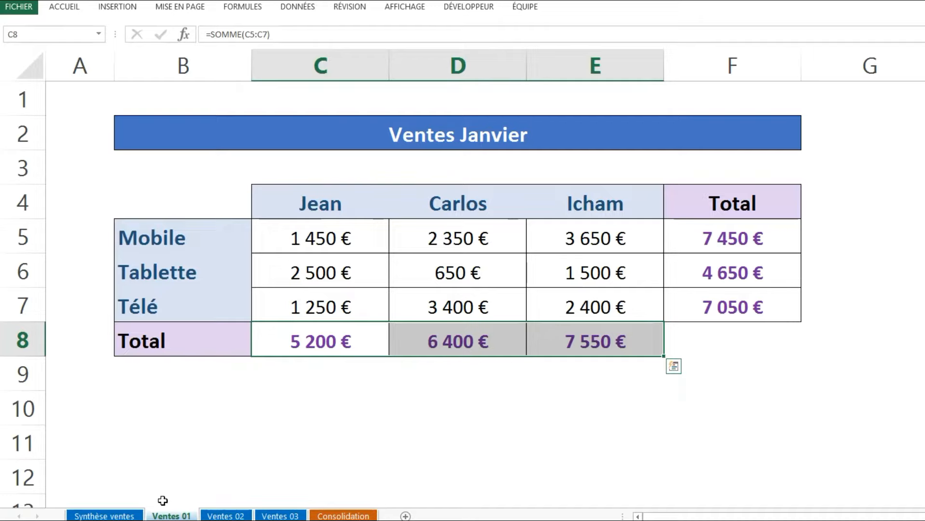
pyautogui.click(121, 516)
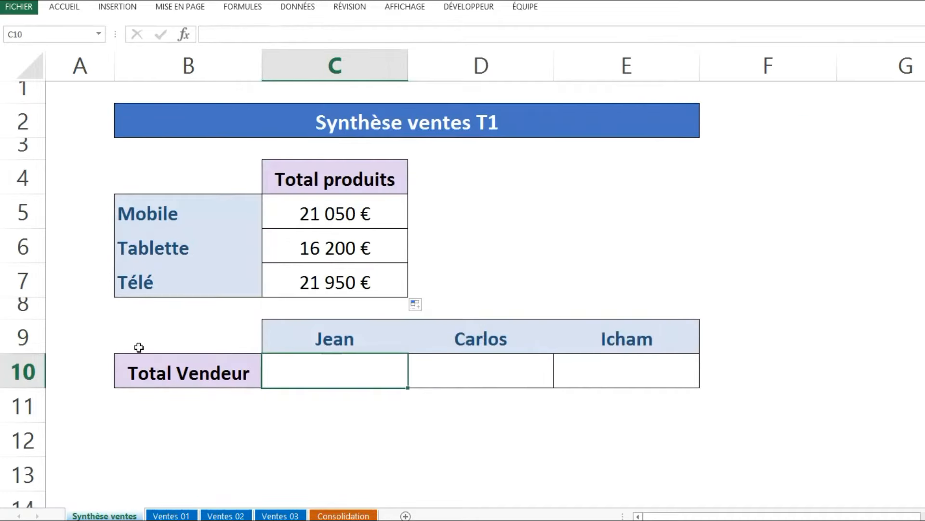
pyautogui.click(185, 516)
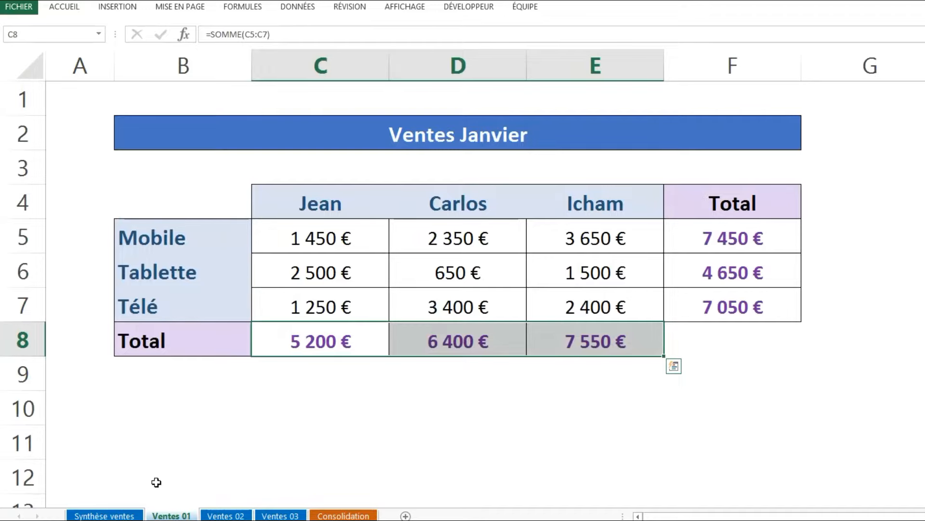
pyautogui.click(114, 514)
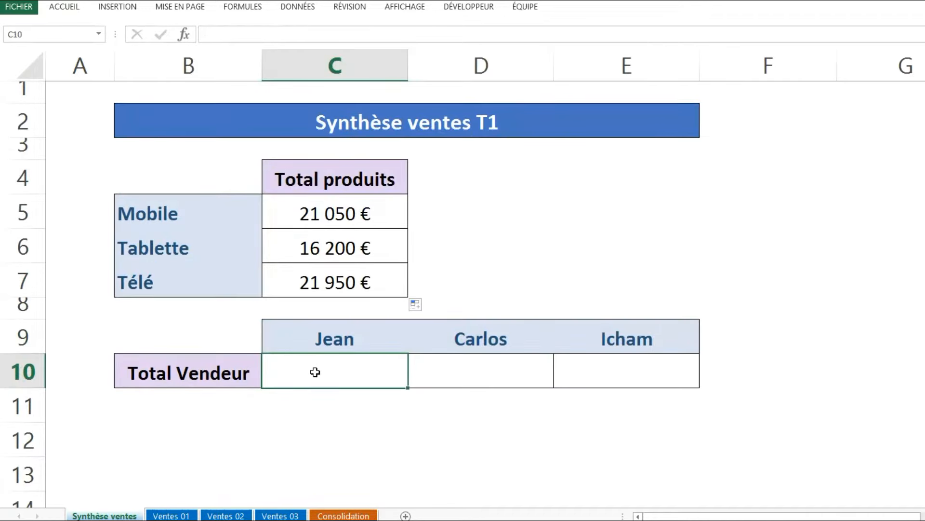
pyautogui.write('=SOMME(')
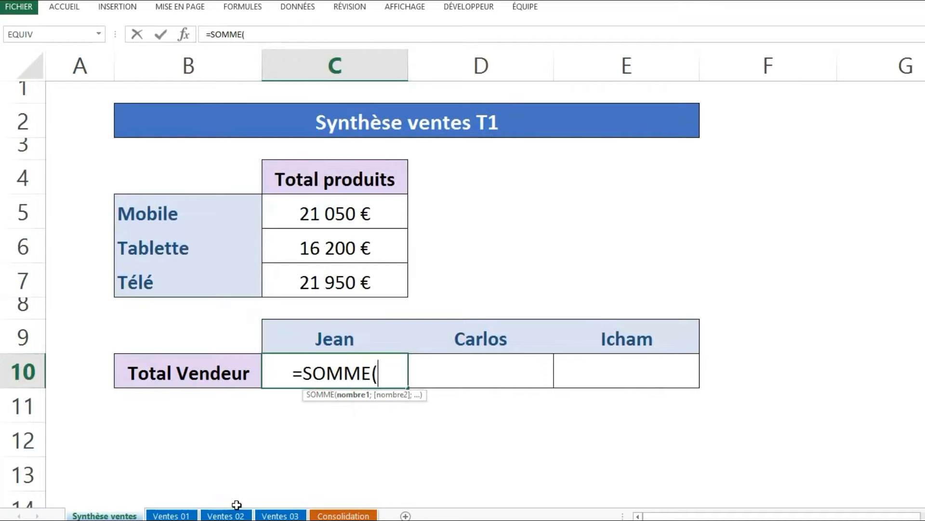
pyautogui.click(173, 516)
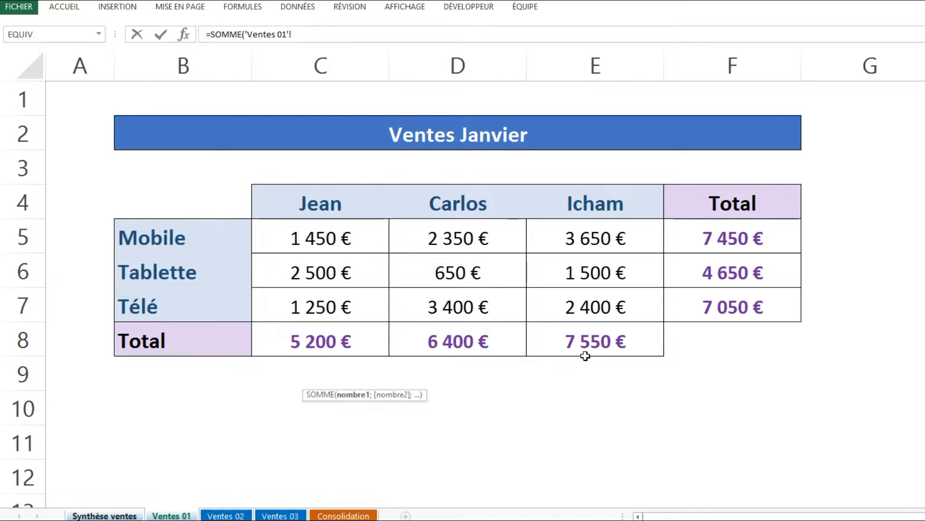
pyautogui.click(183, 516)
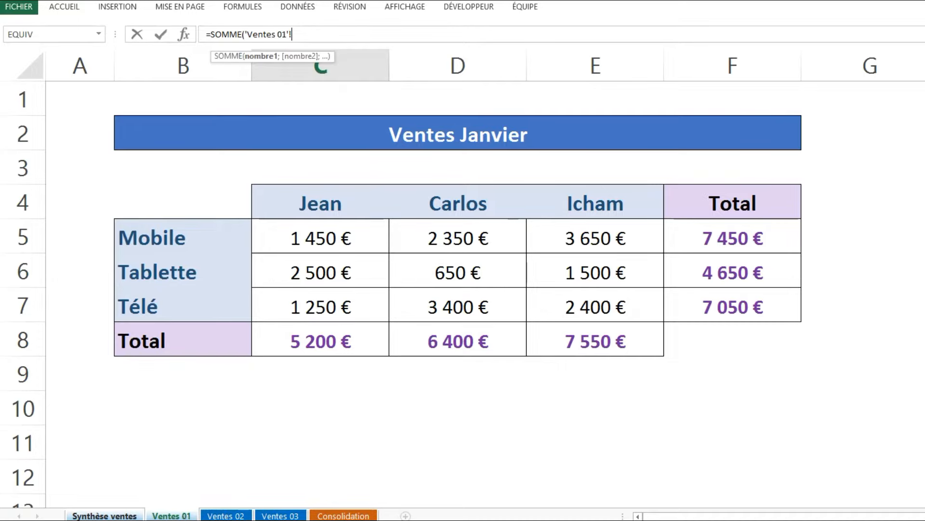
pyautogui.keyDown('shift'); pyautogui.click(227, 517); pyautogui.keyUp('shift')
pyautogui.keyDown('shift'); pyautogui.click(294, 515); pyautogui.keyUp('shift')
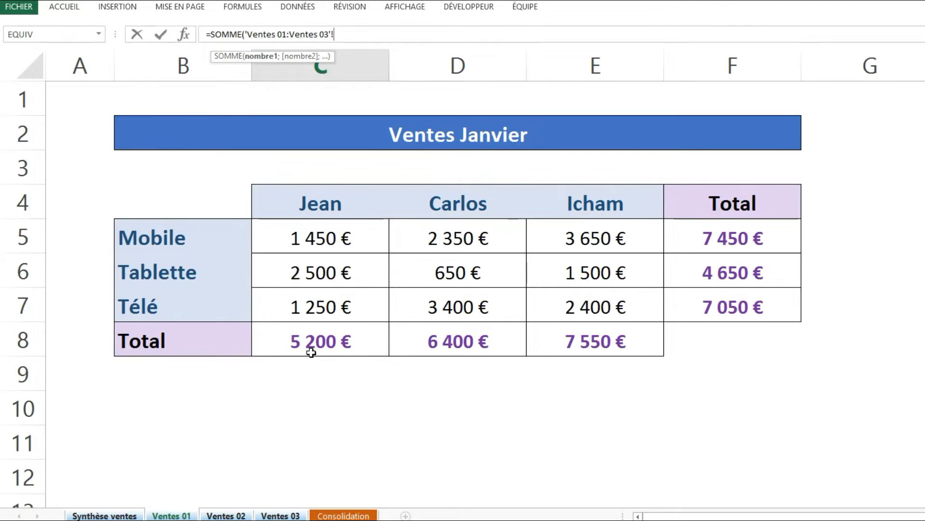
pyautogui.click(311, 353)
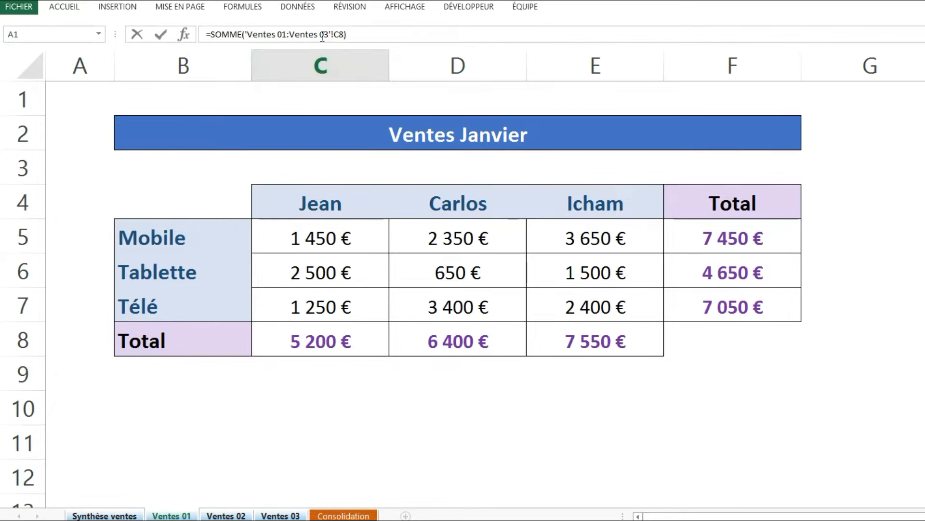
pyautogui.press('Return')
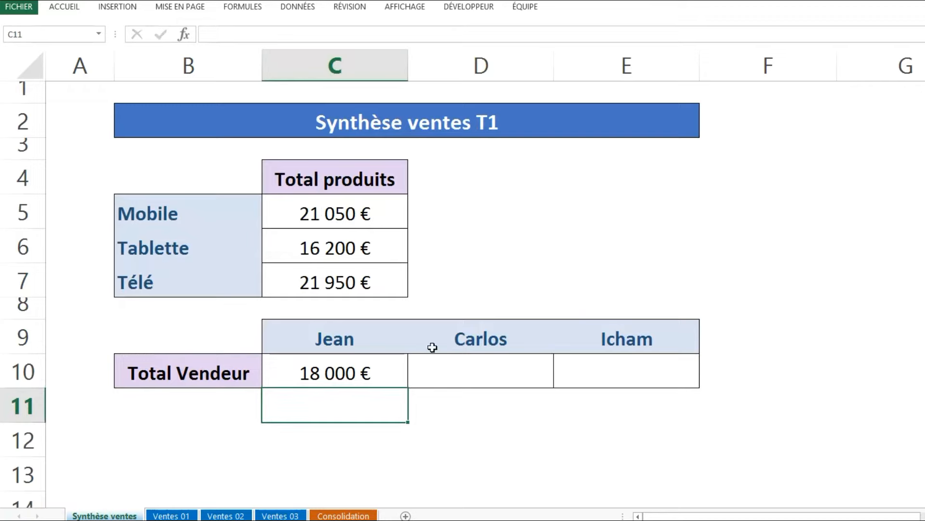
# Step: Fill the Total Vendeur formula from C10 across to D10 and E10 for the other two sellers
pyautogui.click(389, 370)
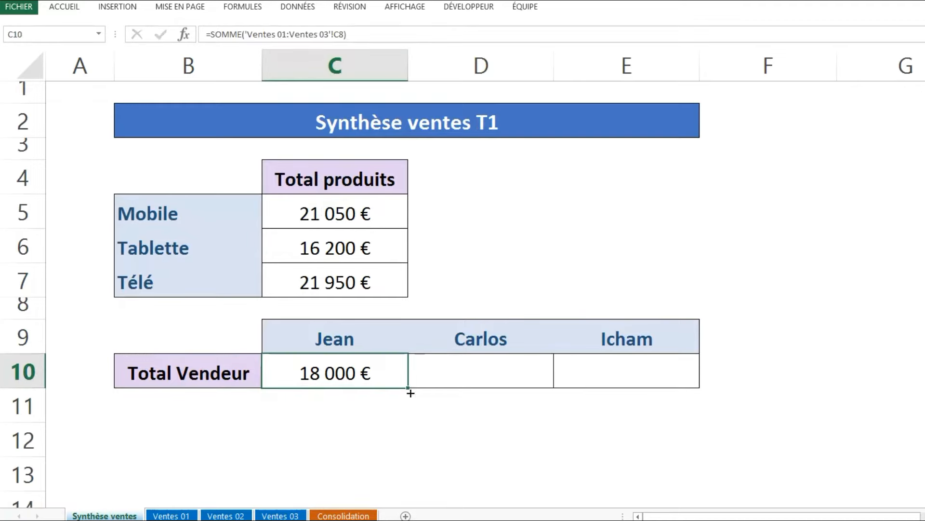
pyautogui.moveTo(411, 392); pyautogui.dragTo(651, 387)
pyautogui.click(646, 374)
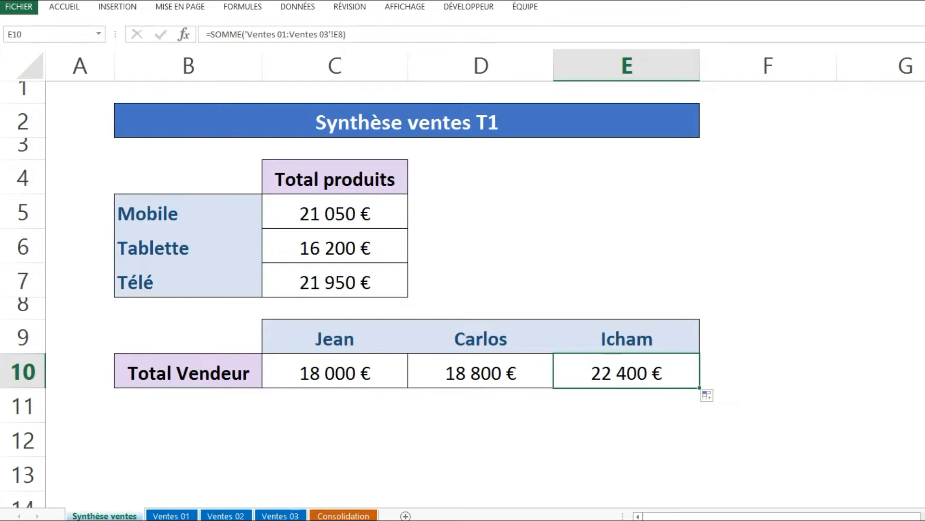
# Step: Check the seller total formula in E10 against cell E8 in Ventes 03 and the totals in Ventes 02
pyautogui.click(280, 516)
pyautogui.click(600, 341)
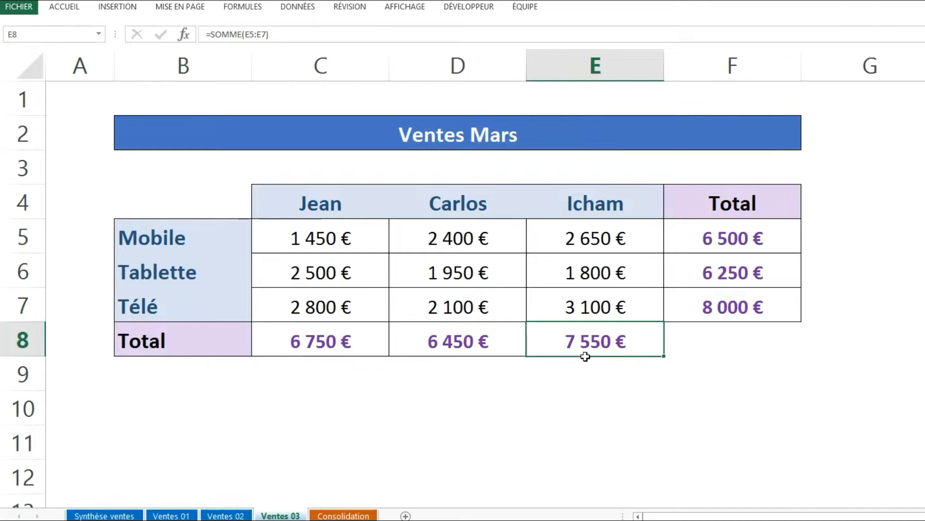
pyautogui.click(226, 515)
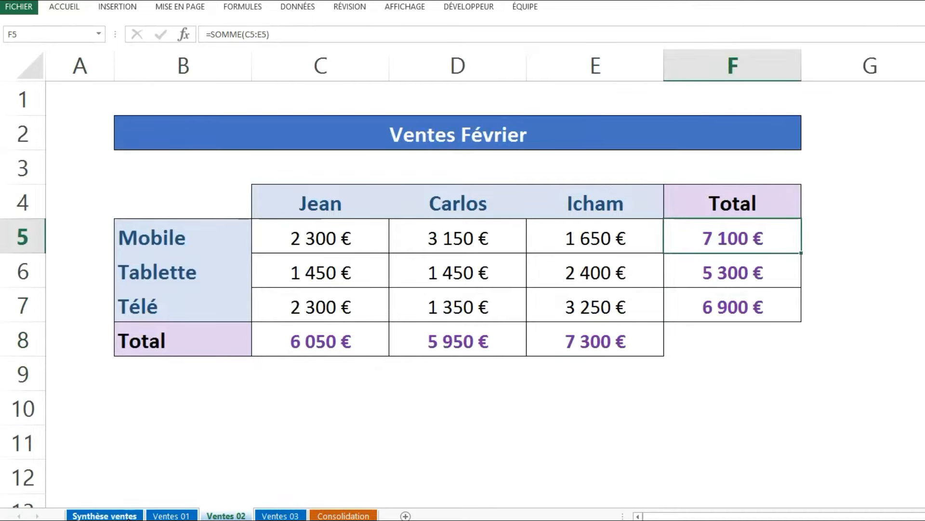
pyautogui.click(128, 517)
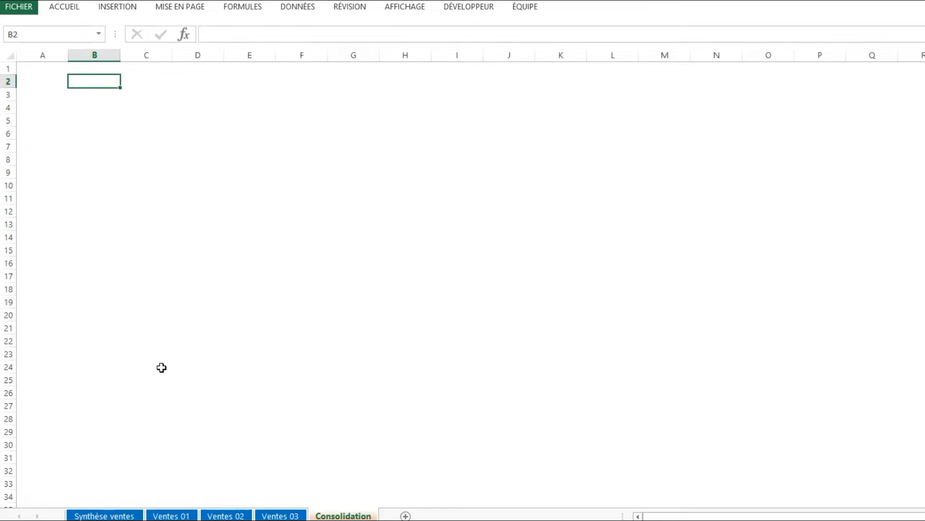
# Step: Open the Primeur A, Primeur B and Primeur C workbooks together from the Consolidation de données folder in File Explorer
pyautogui.click(84, 519)
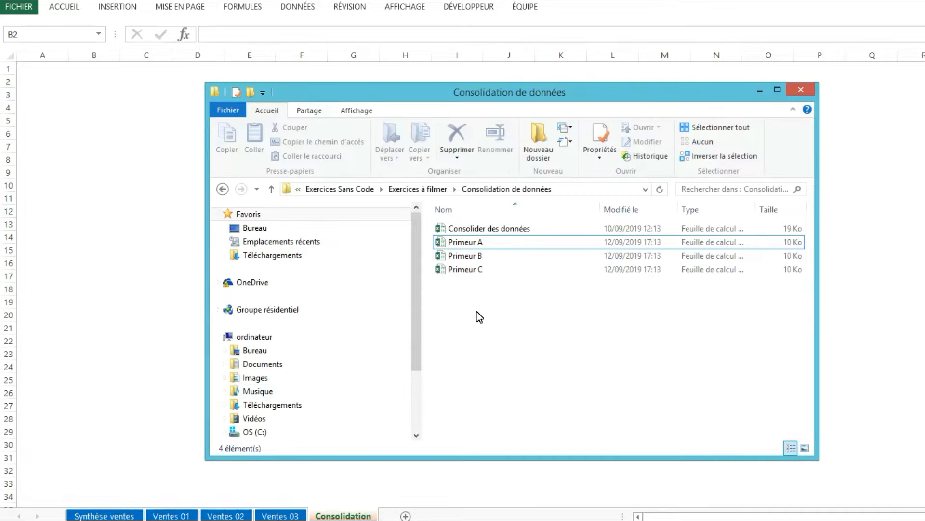
pyautogui.moveTo(478, 311); pyautogui.dragTo(471, 250)
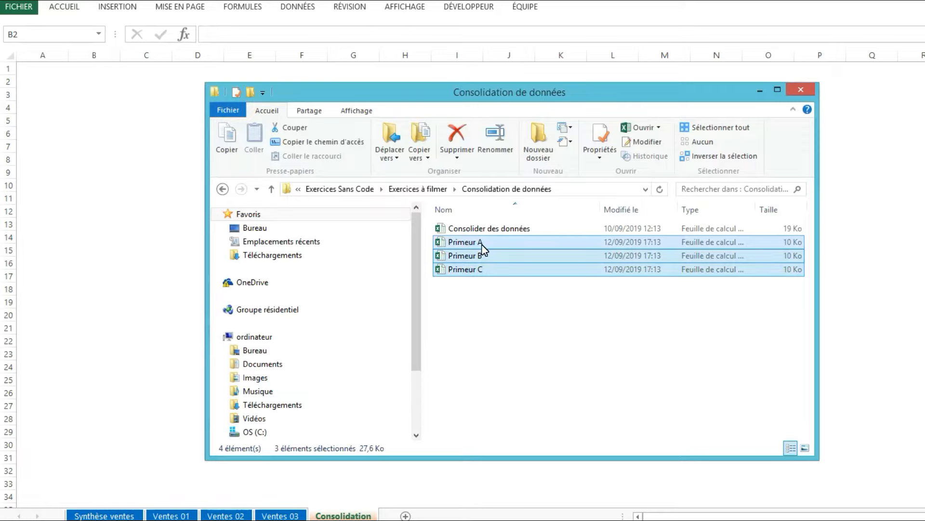
pyautogui.moveTo(476, 310); pyautogui.dragTo(470, 249)
pyautogui.rightClick(468, 244)
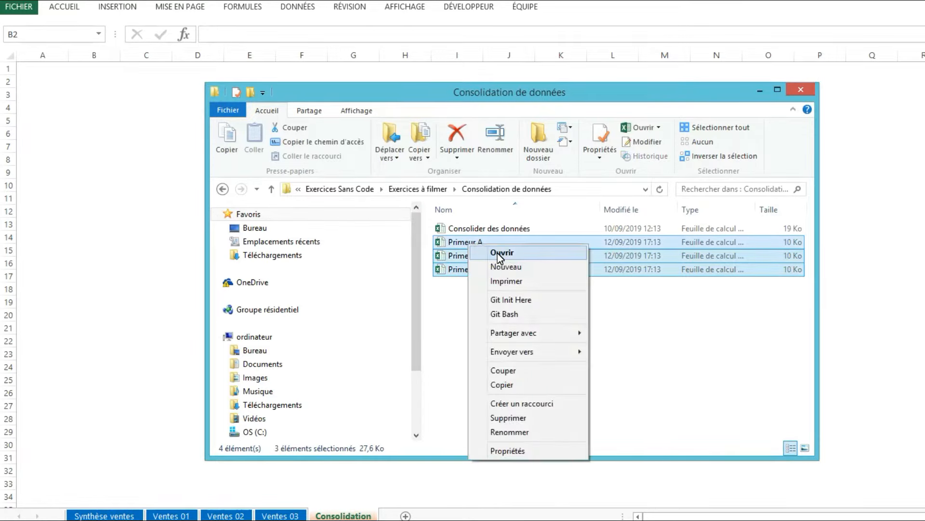
pyautogui.click(497, 254)
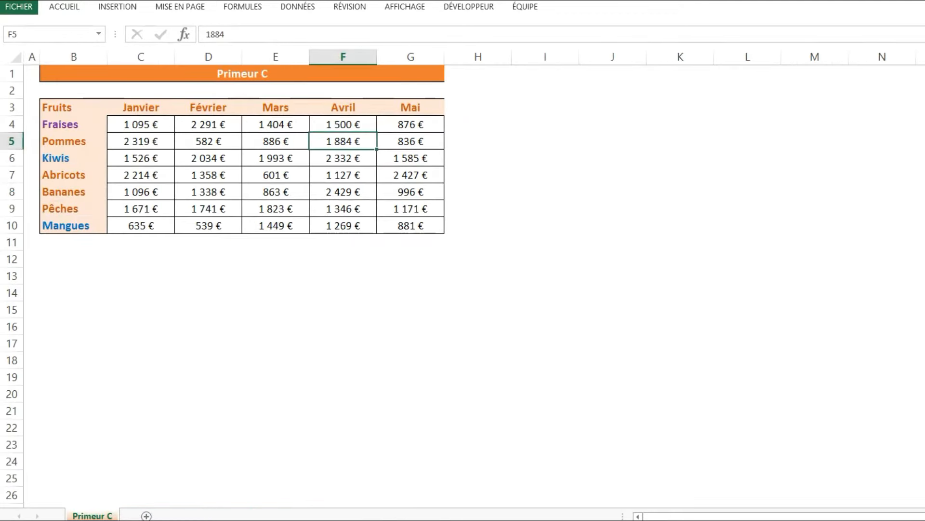
# Step: Arrange all open workbook windows in the Mosaïque layout, with the Primeur tables zoomed out to fit their windows
pyautogui.click(114, 500)
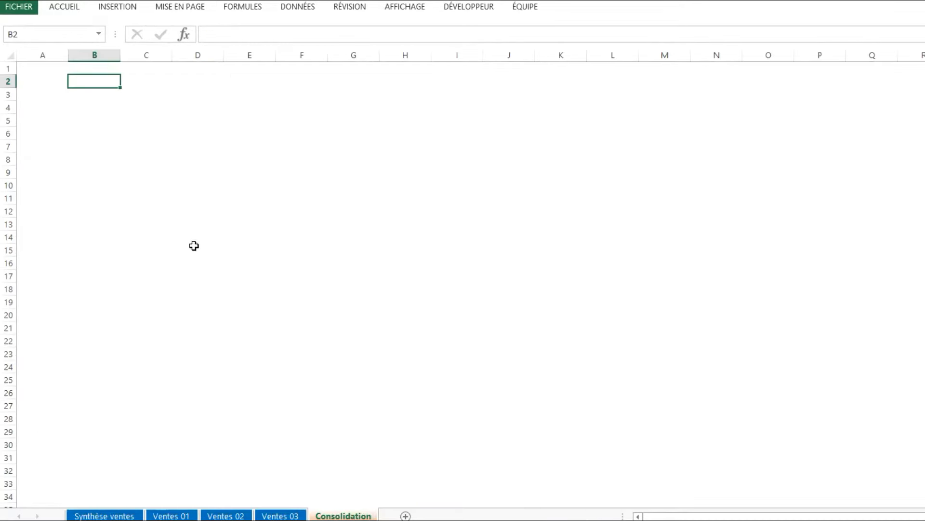
pyautogui.click(401, 7)
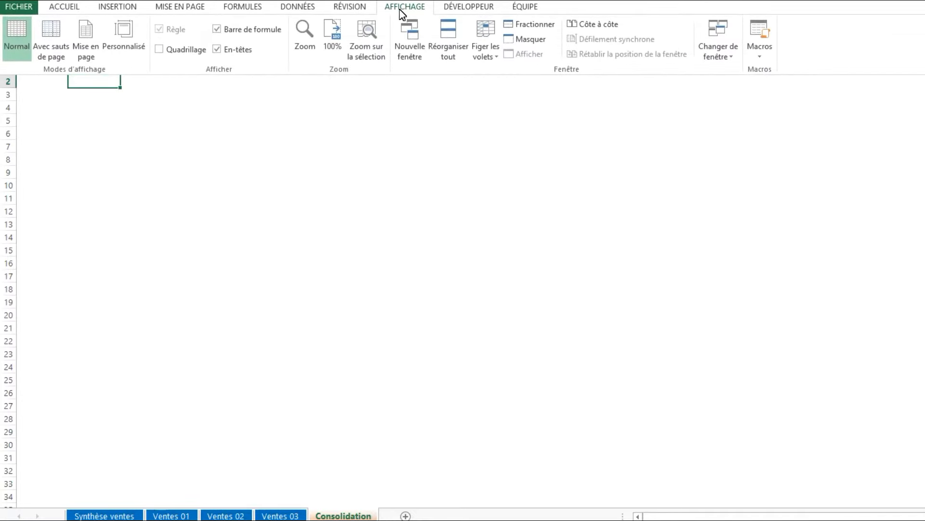
pyautogui.click(449, 43)
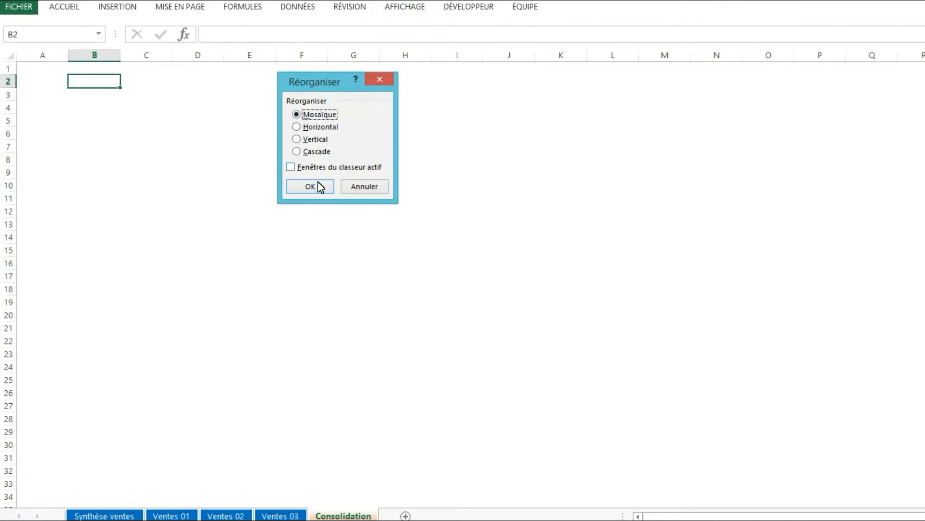
pyautogui.click(310, 186)
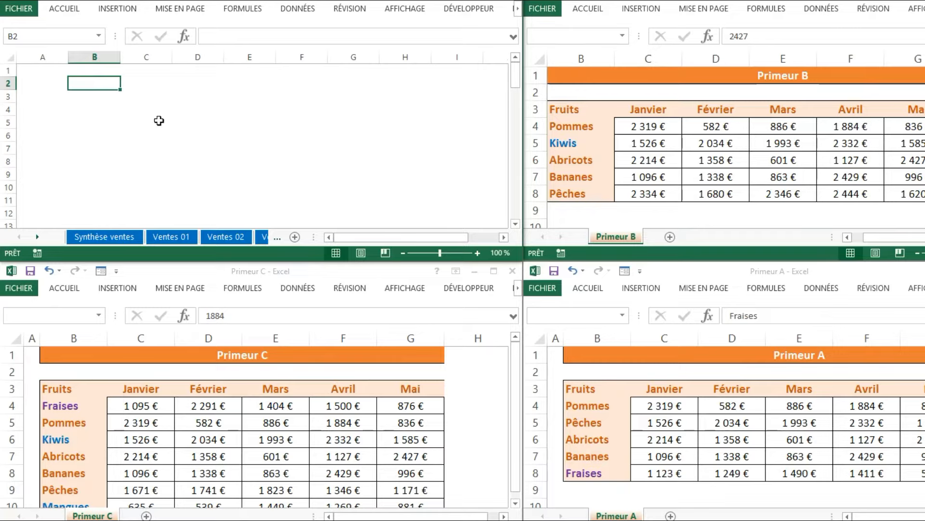
pyautogui.click(769, 172)
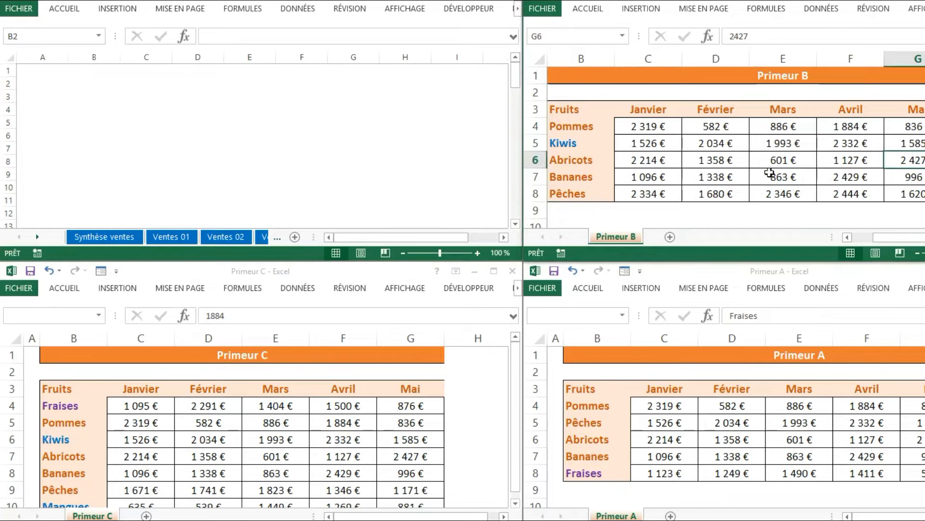
pyautogui.scroll(-3, 762, 177)
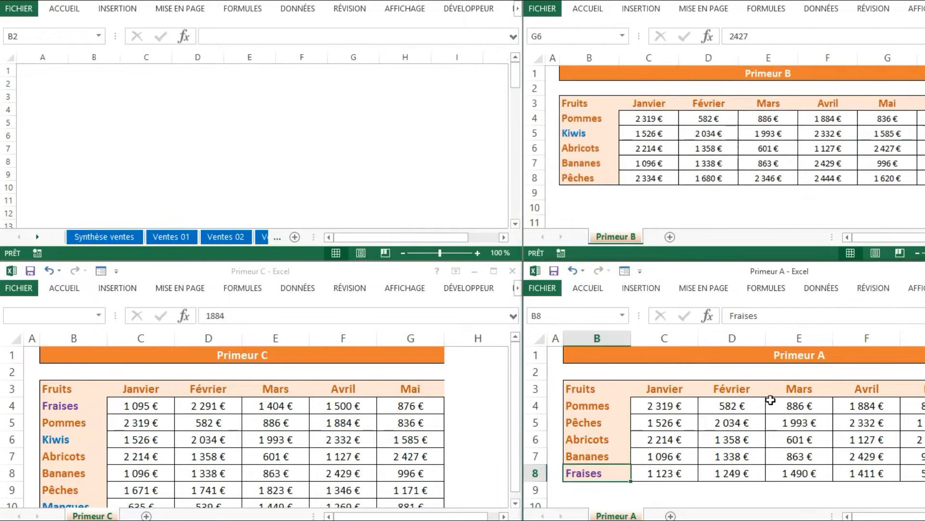
pyautogui.scroll(-2, 770, 414)
pyautogui.click(331, 425)
pyautogui.scroll(-3, 331, 424)
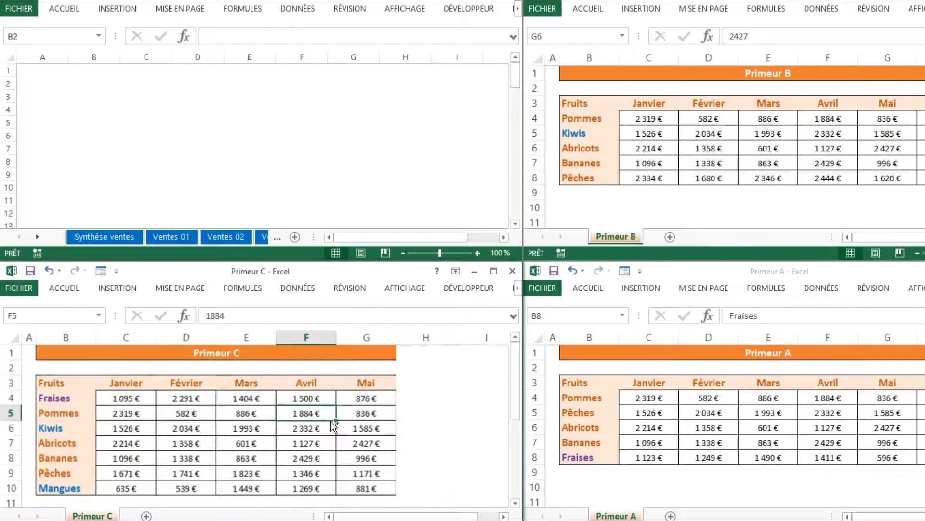
# Step: Start a data consolidation at cell B2 of the Consolidation sheet using the Somme function
pyautogui.click(101, 89)
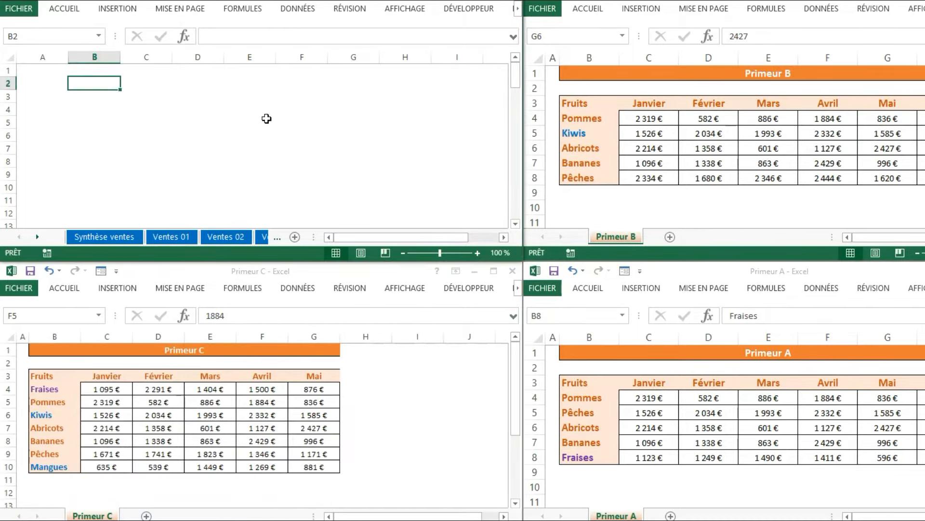
pyautogui.click(298, 8)
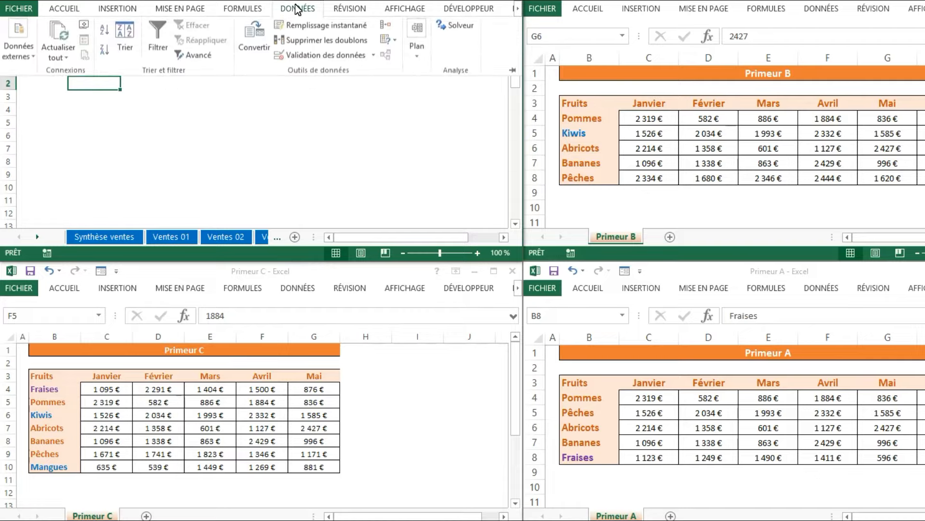
pyautogui.click(390, 32)
pyautogui.click(262, 82)
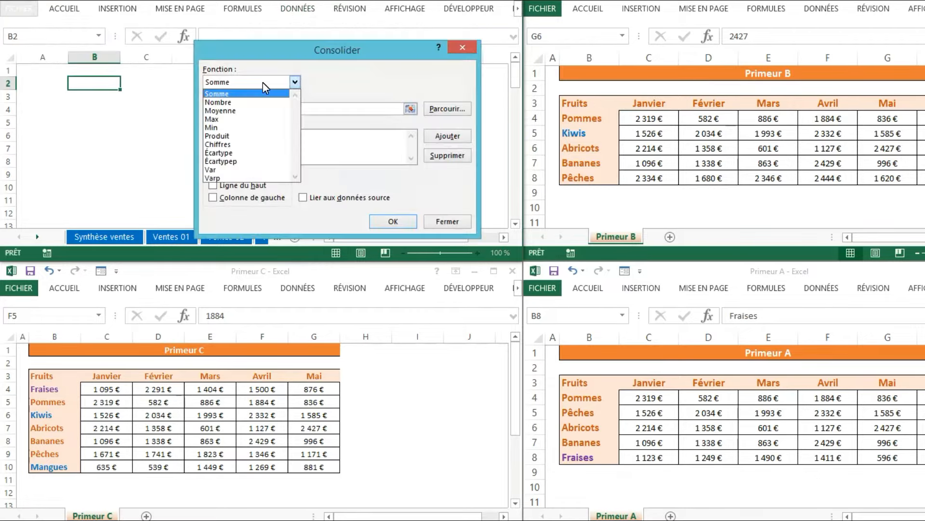
pyautogui.click(245, 95)
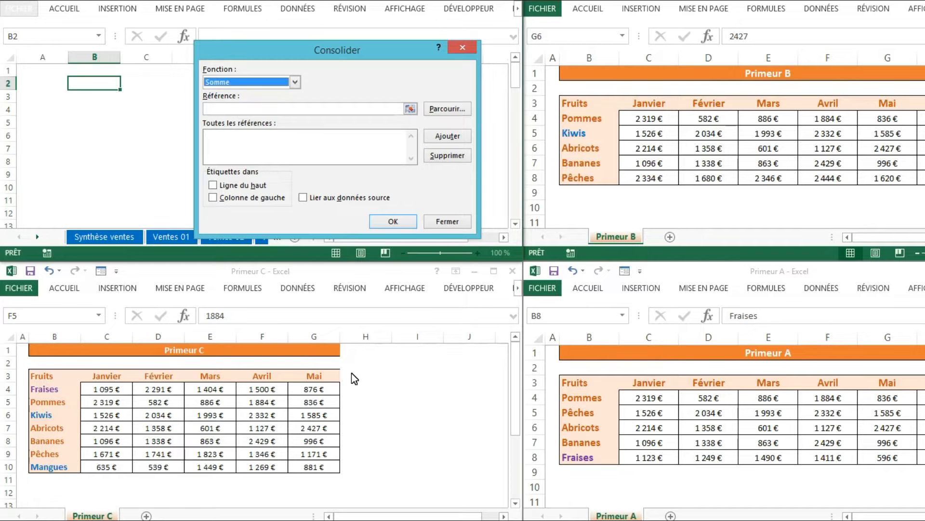
# Step: Add the ranges B3:H8 of Primeur A and B3:H8 of Primeur B to the consolidation references
pyautogui.press('Tab')
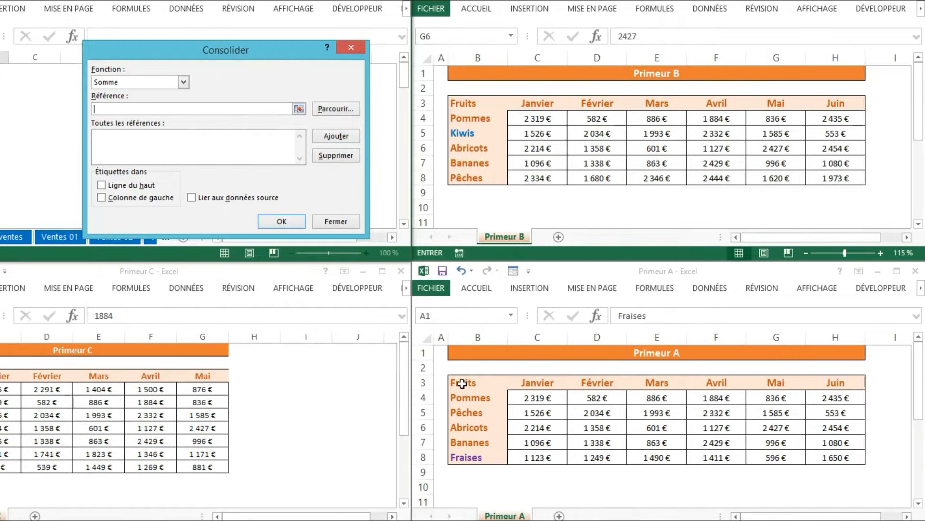
pyautogui.moveTo(571, 383); pyautogui.dragTo(924, 442)
pyautogui.moveTo(820, 442); pyautogui.dragTo(842, 458)
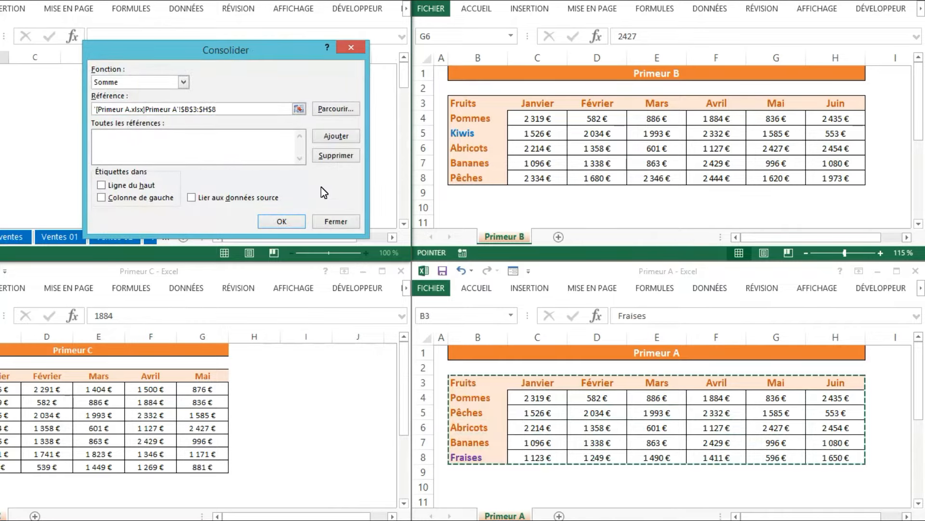
pyautogui.click(338, 136)
pyautogui.moveTo(490, 115); pyautogui.dragTo(835, 177)
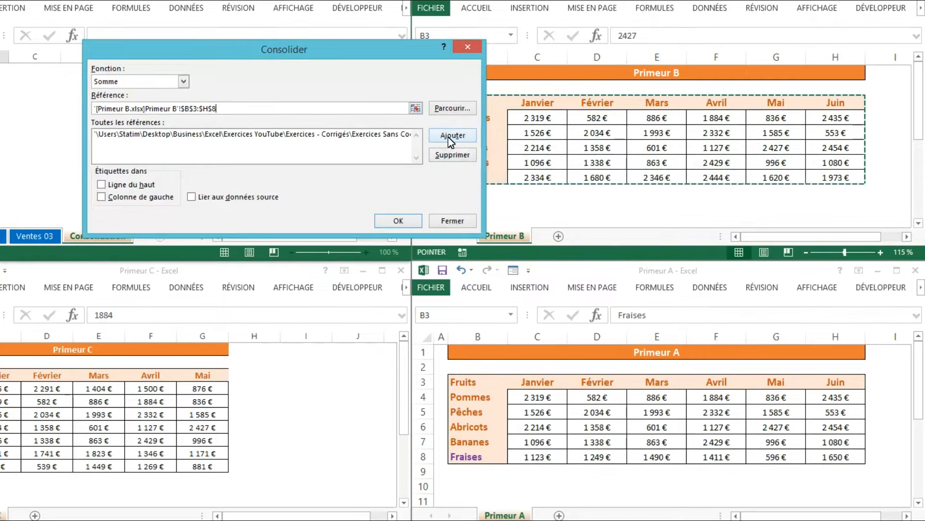
pyautogui.click(452, 136)
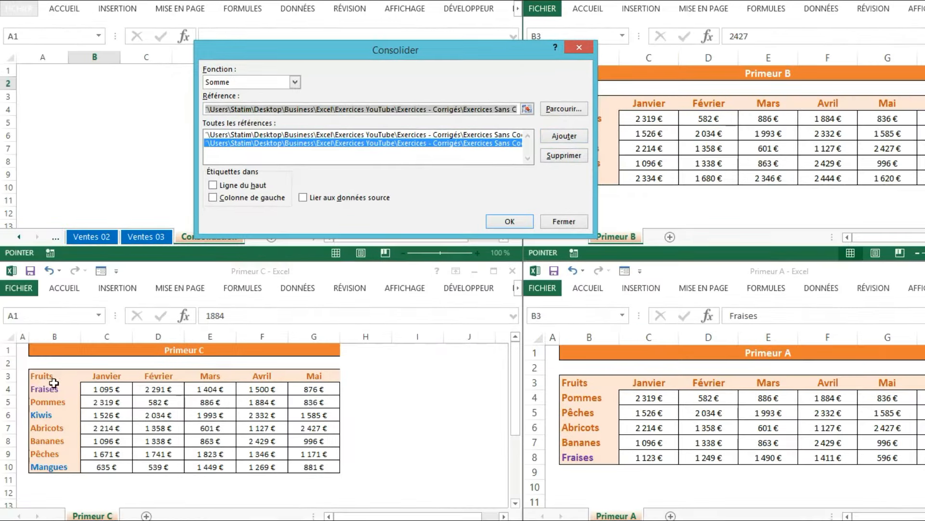
# Step: Add range B3:G10 of Primeur C and run the consolidation with Ligne du haut, Colonne de gauche and Lier aux données source enabled
pyautogui.moveTo(45, 376); pyautogui.dragTo(302, 466)
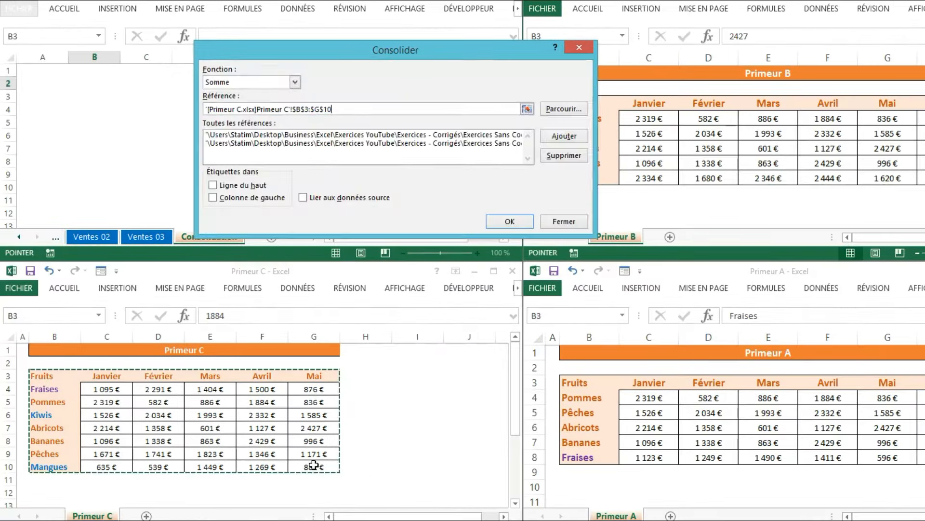
pyautogui.click(574, 137)
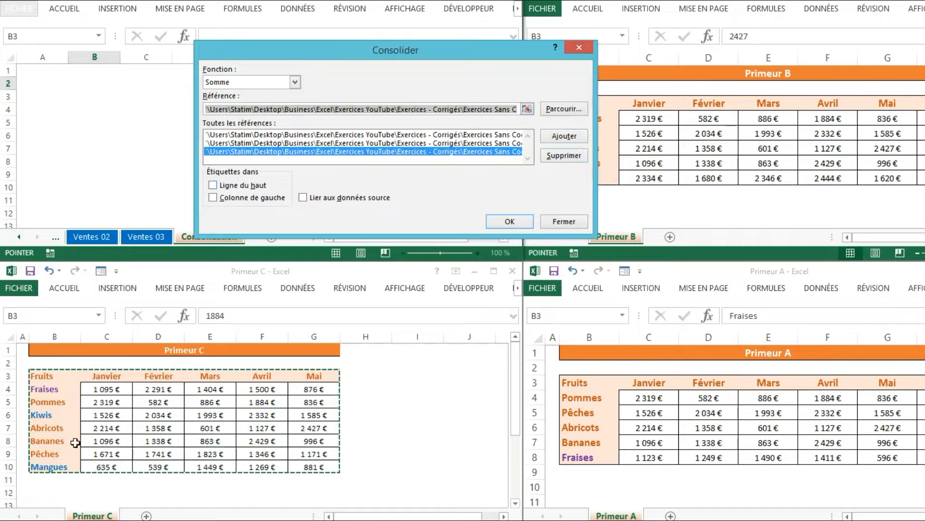
pyautogui.click(230, 187)
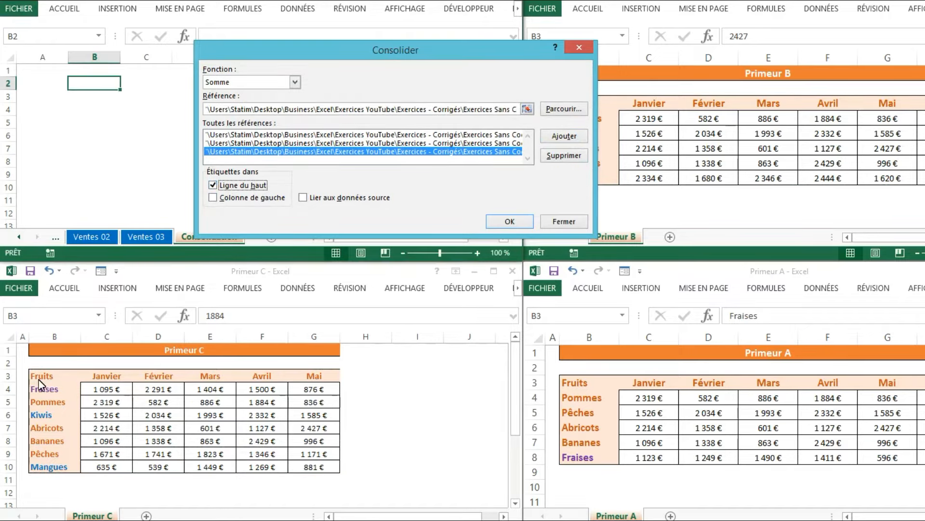
pyautogui.click(250, 198)
pyautogui.click(302, 198)
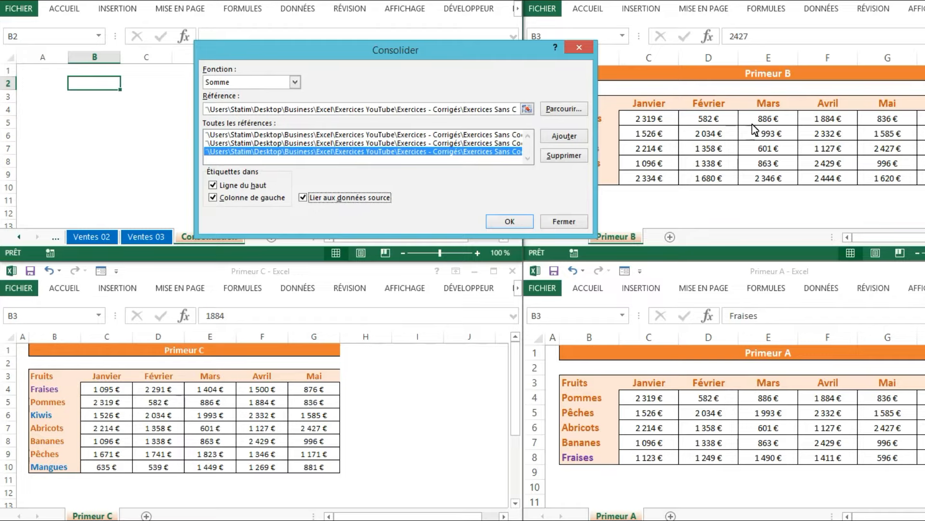
pyautogui.click(291, 136)
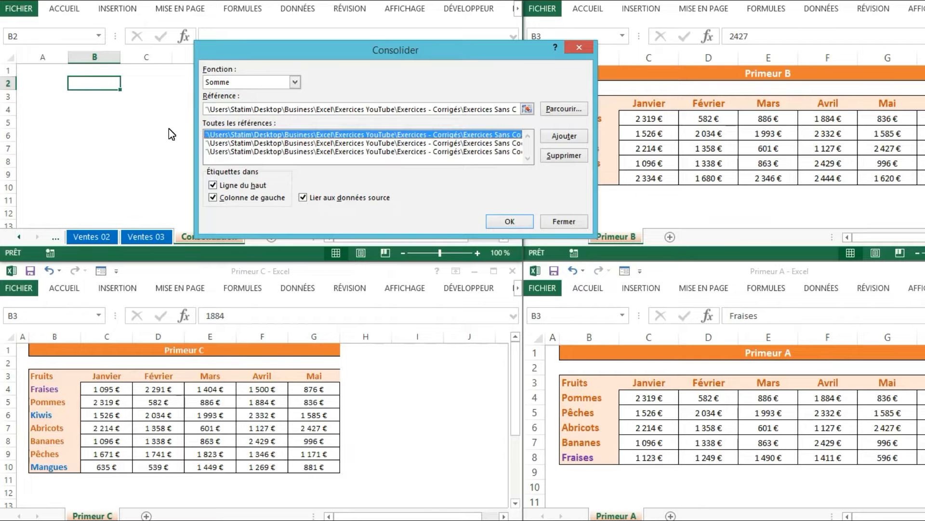
pyautogui.click(509, 221)
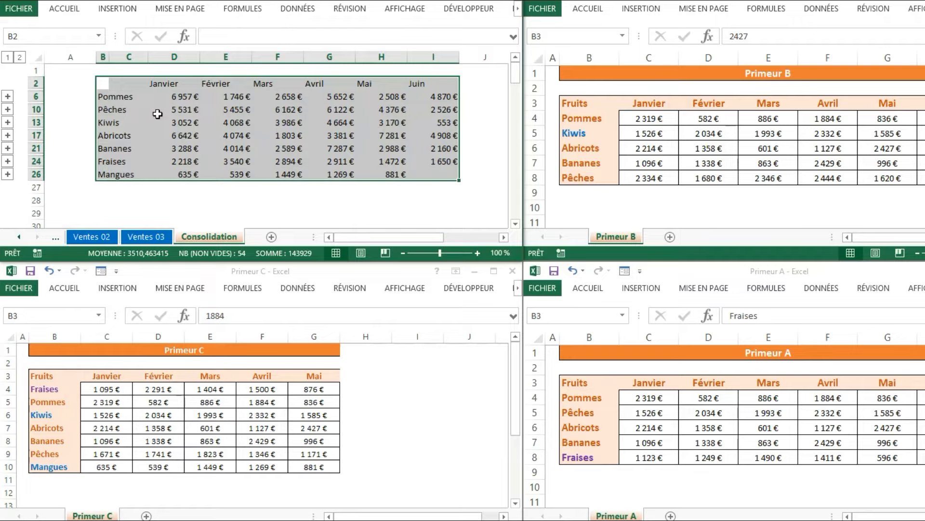
# Step: Maximize the Consolidation workbook's window and format B2:I26 as a table with headers in a blue Moyen style
pyautogui.click(494, 1)
pyautogui.scroll(2, 472, 344)
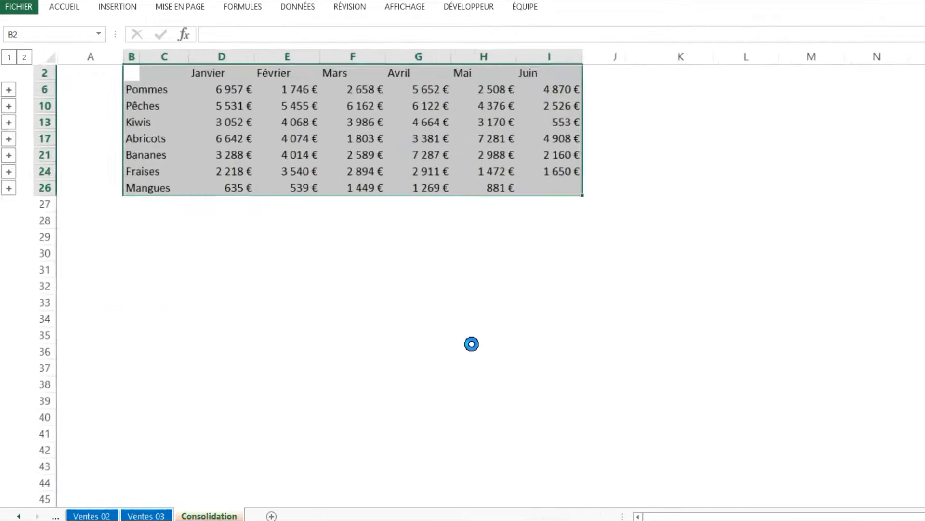
pyautogui.scroll(3, 472, 344)
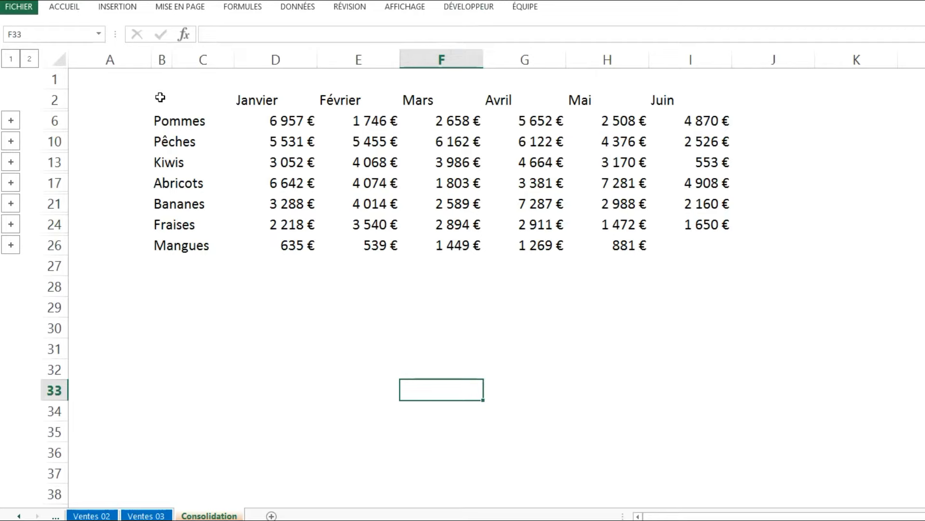
pyautogui.moveTo(160, 97); pyautogui.dragTo(716, 249)
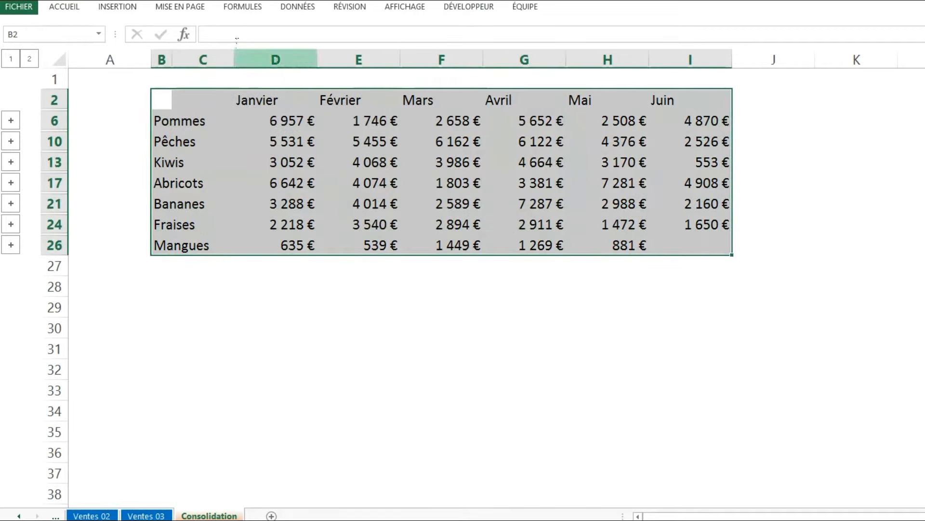
pyautogui.click(68, 8)
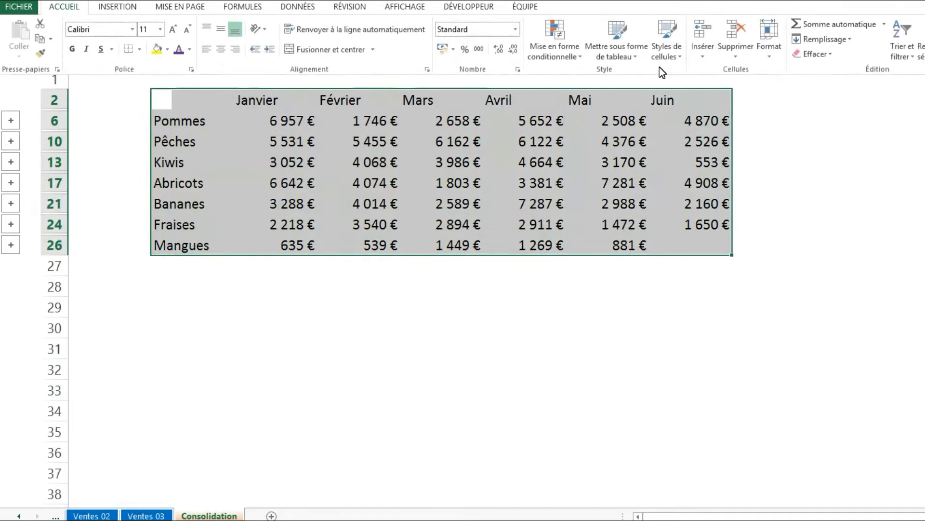
pyautogui.click(621, 57)
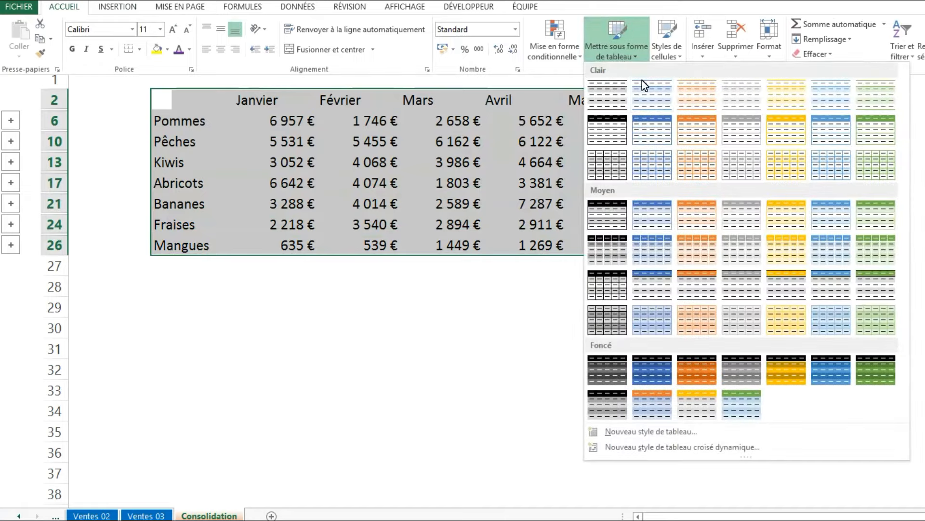
pyautogui.click(660, 211)
pyautogui.click(342, 148)
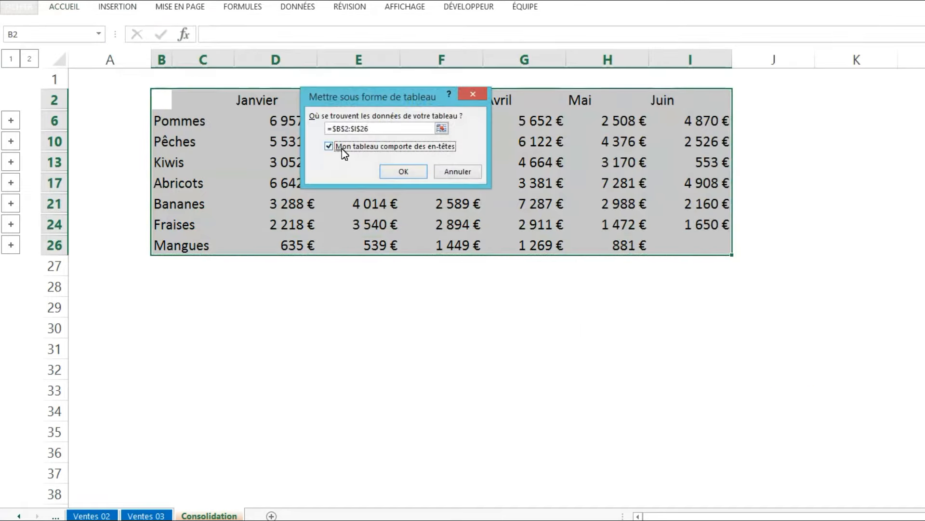
pyautogui.click(409, 173)
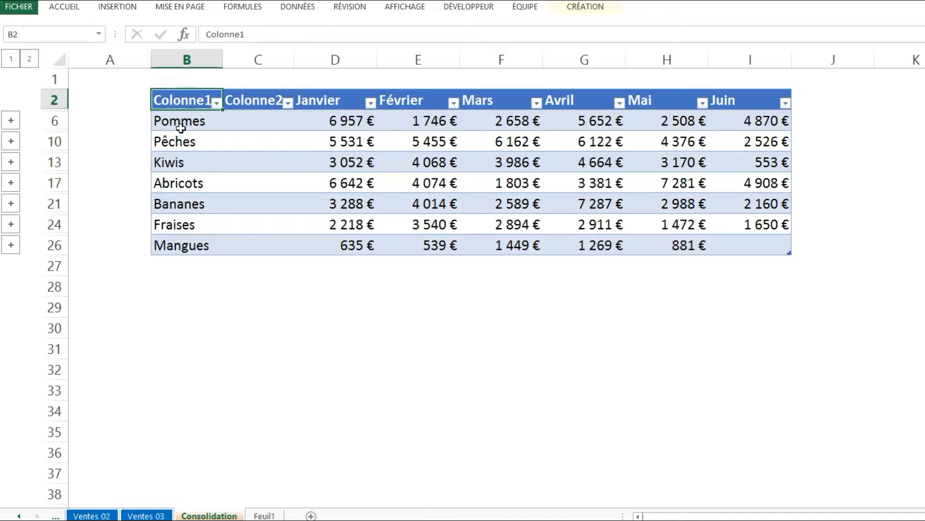
# Step: Expand the outline to level 2 and examine each fruit's total row and its Primeur A, B and C detail rows
pyautogui.moveTo(180, 127); pyautogui.dragTo(192, 245)
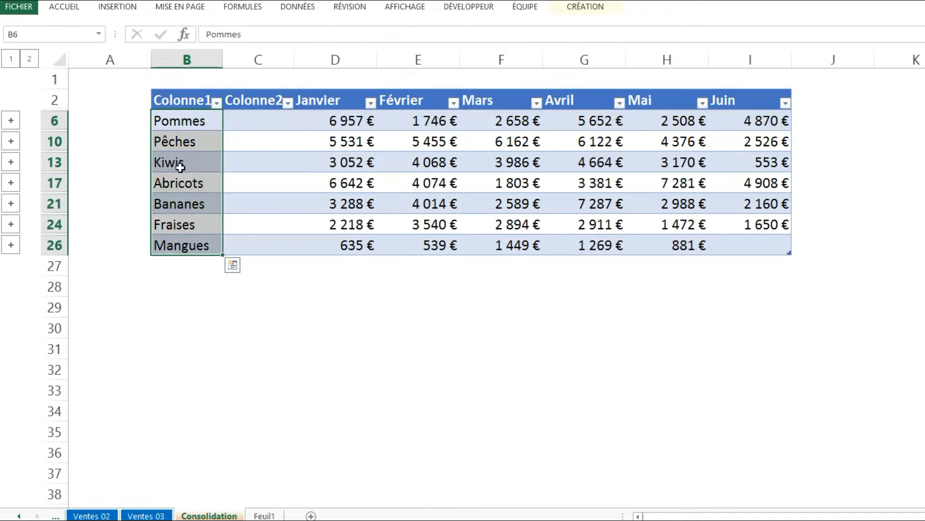
pyautogui.click(30, 62)
pyautogui.click(293, 202)
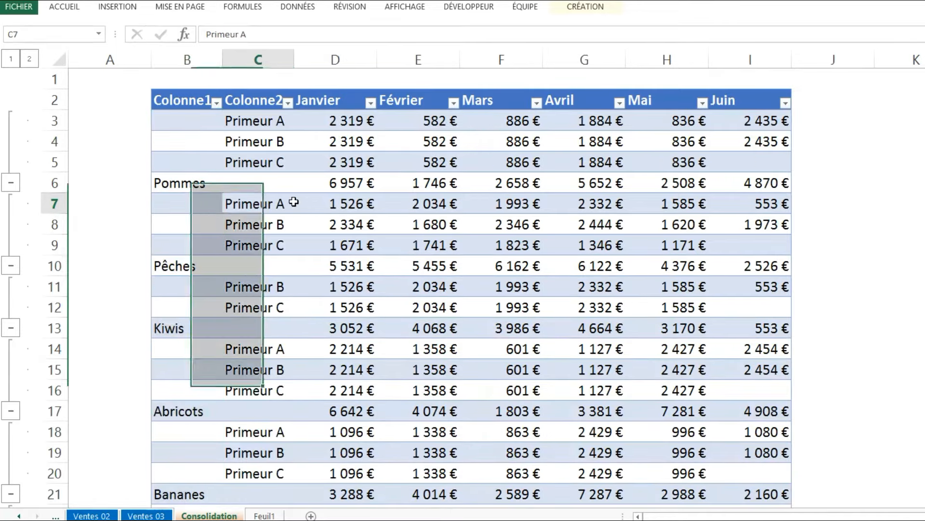
pyautogui.click(190, 183)
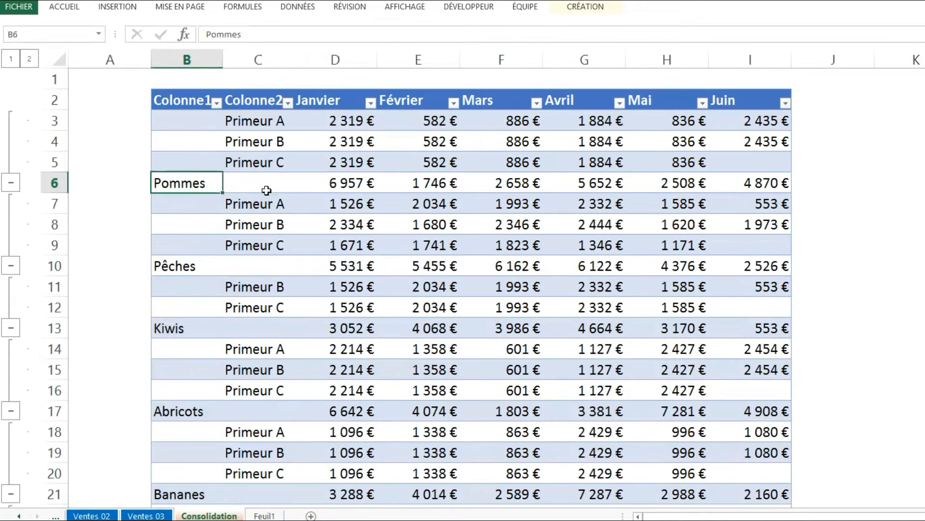
pyautogui.moveTo(266, 190); pyautogui.dragTo(769, 200)
pyautogui.click(263, 164)
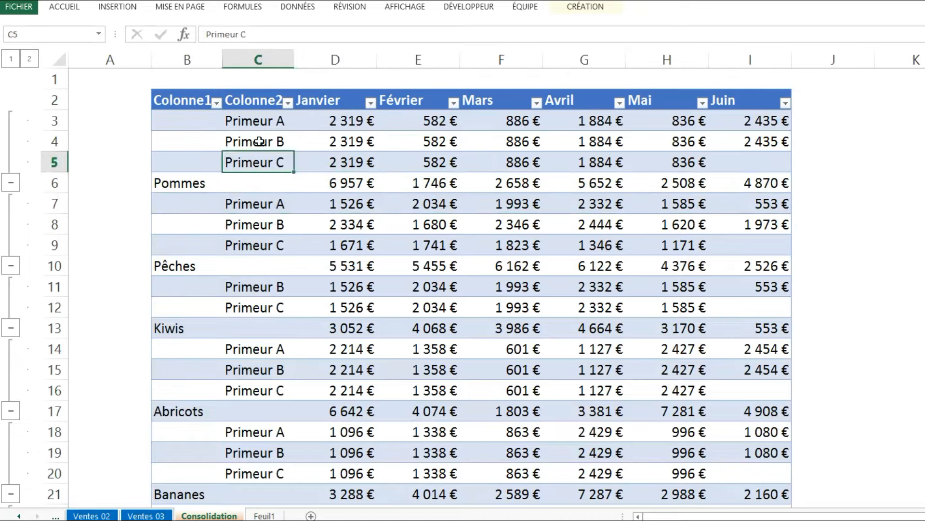
pyautogui.click(259, 142)
pyautogui.click(260, 121)
pyautogui.click(263, 163)
pyautogui.moveTo(261, 122); pyautogui.dragTo(260, 287)
pyautogui.click(256, 124)
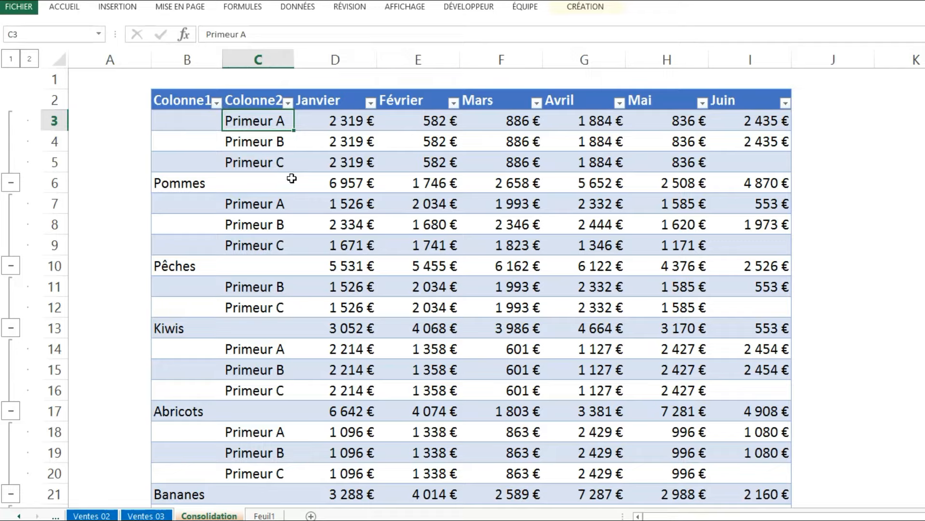
# Step: Examine the Primeur C detail row for Mangues and the corresponding Juin cells at the end of the table
pyautogui.scroll(-3, 291, 178)
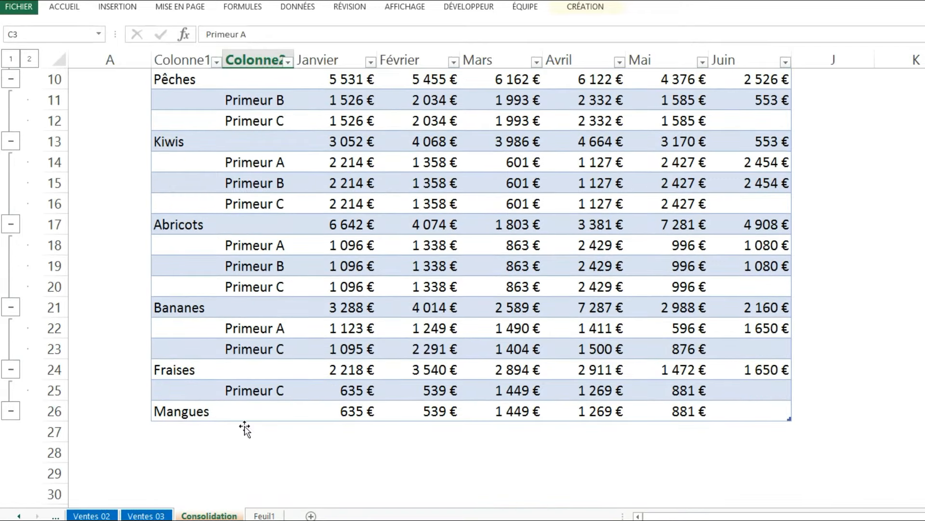
pyautogui.click(265, 391)
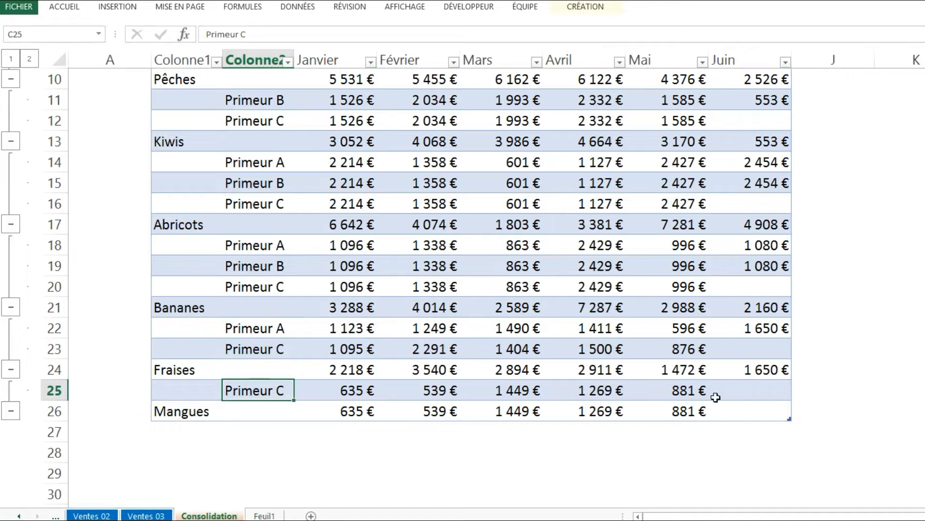
pyautogui.scroll(3, 764, 126)
pyautogui.scroll(-3, 764, 126)
pyautogui.moveTo(760, 396); pyautogui.dragTo(762, 412)
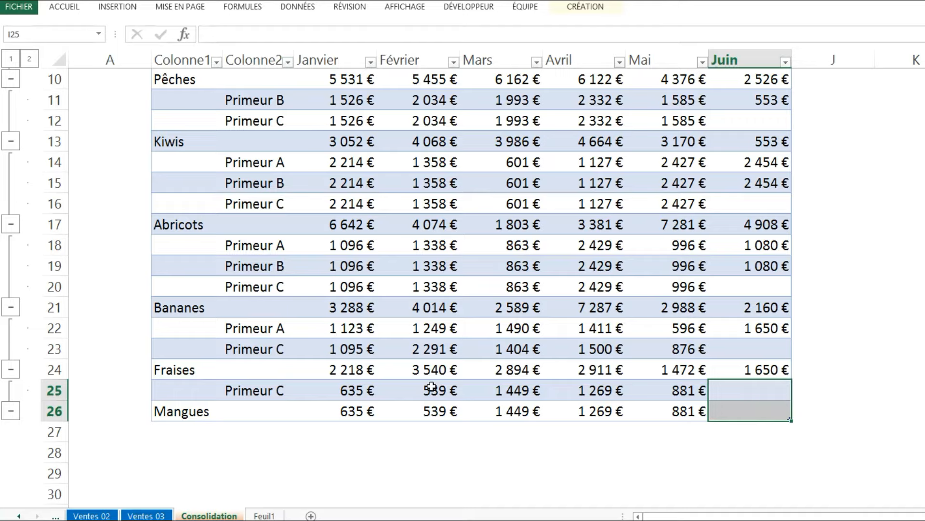
# Step: Collapse the outline to the fruit totals and expand the Kiwis and Fraises groups individually
pyautogui.scroll(3, 432, 386)
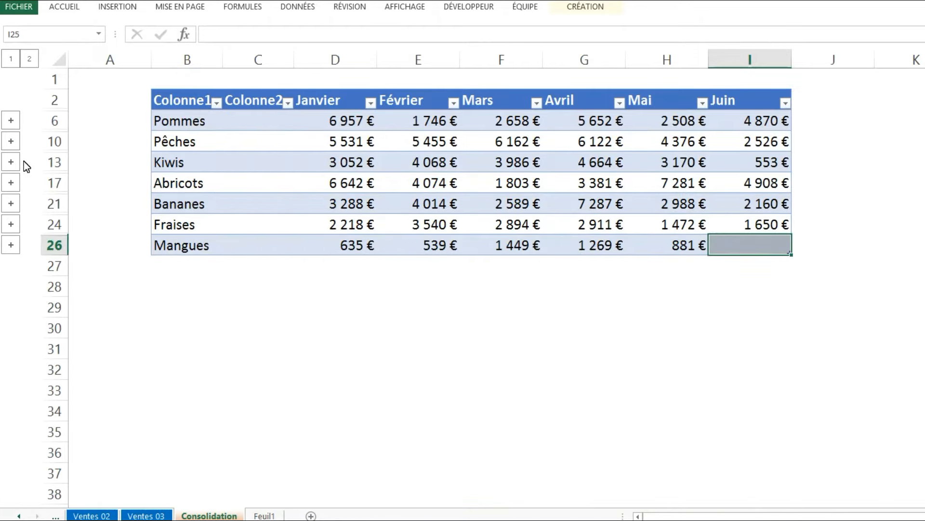
pyautogui.click(10, 162)
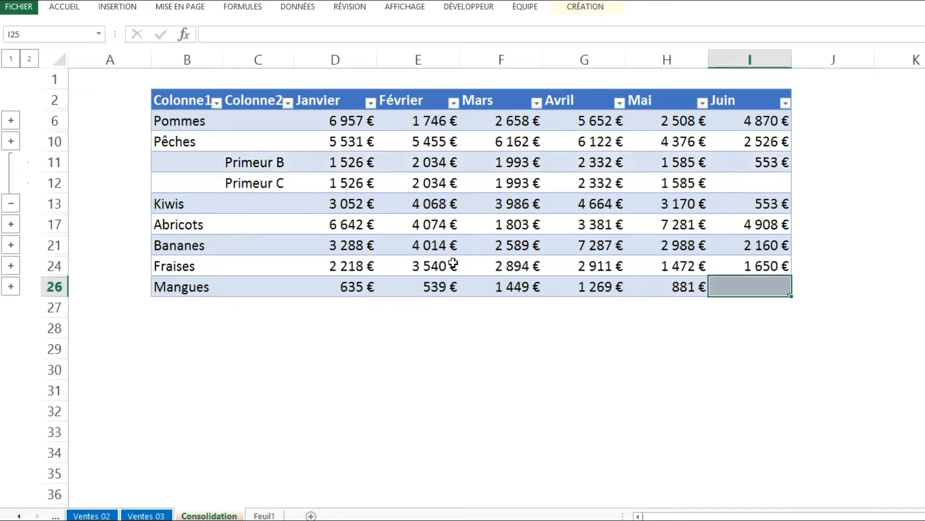
pyautogui.click(11, 265)
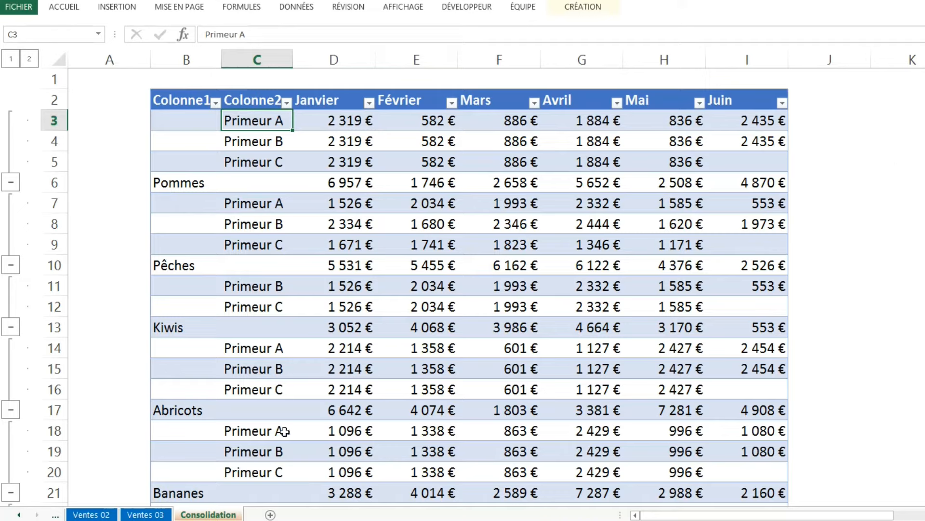
# Step: Bring the Primeur A workbook to the front and enter the row label Total in B9, below Fraises
pyautogui.moveTo(169, 520)
pyautogui.click(226, 478)
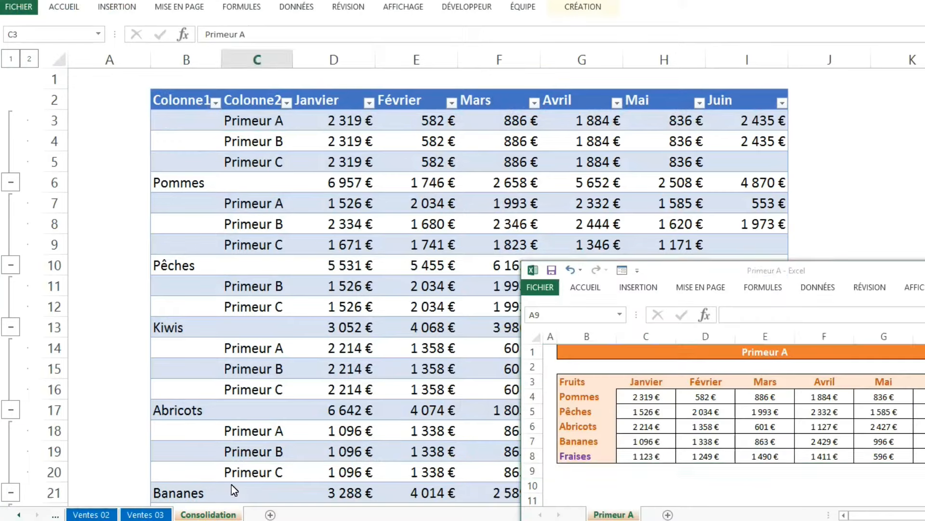
pyautogui.click(779, 456)
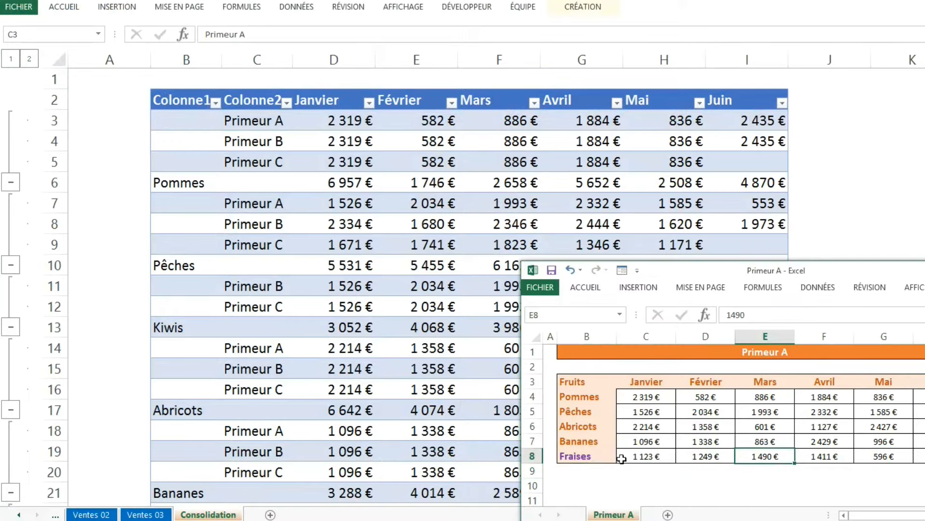
pyautogui.click(593, 472)
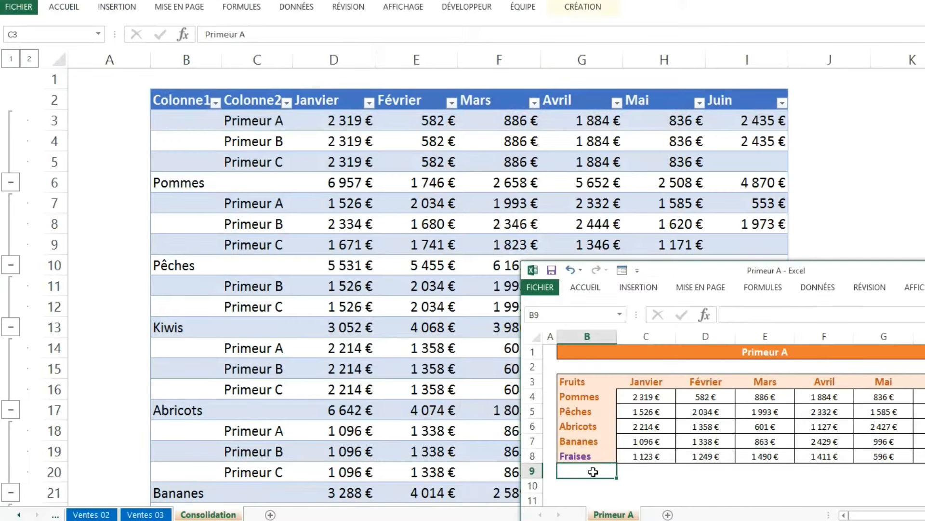
pyautogui.write('Total')
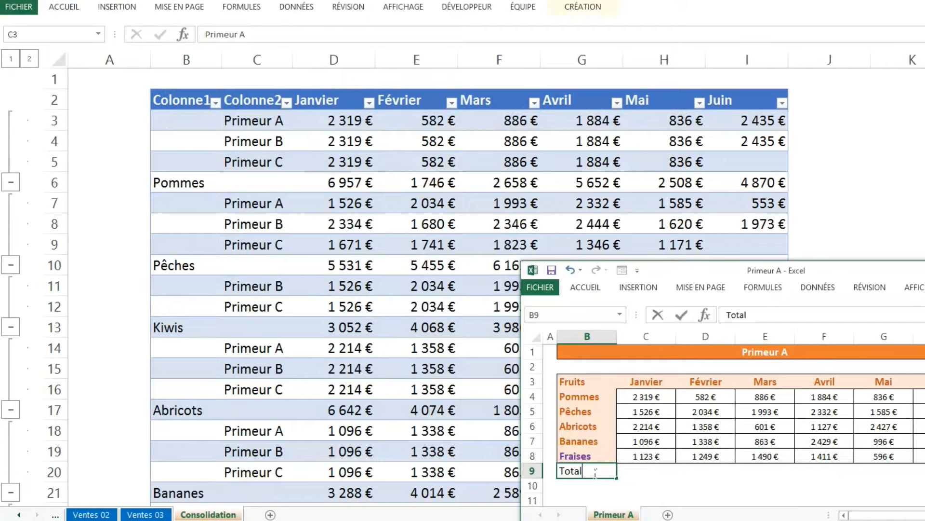
pyautogui.press('Tab')
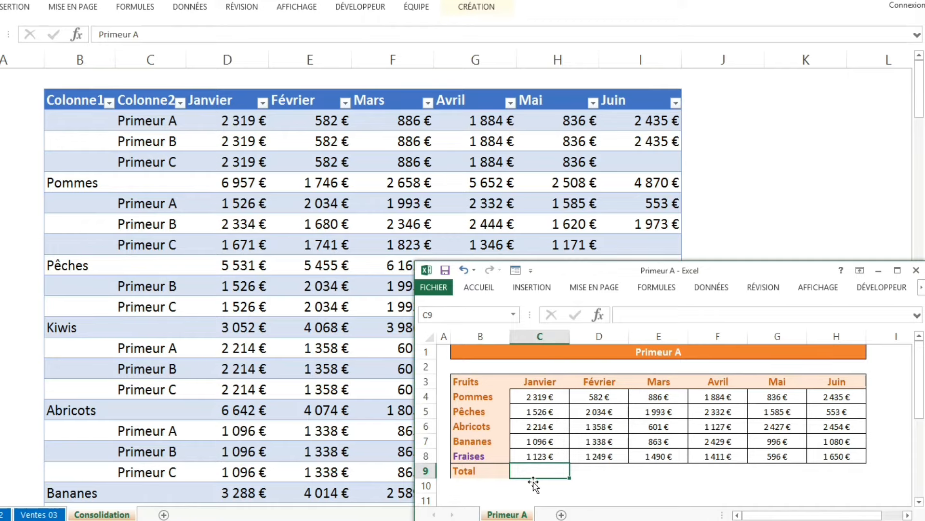
# Step: Enter =SOMME(C4:C8) in C9 of Primeur A and fill the formula across to the Juin column, H9
pyautogui.write('SOMME(')
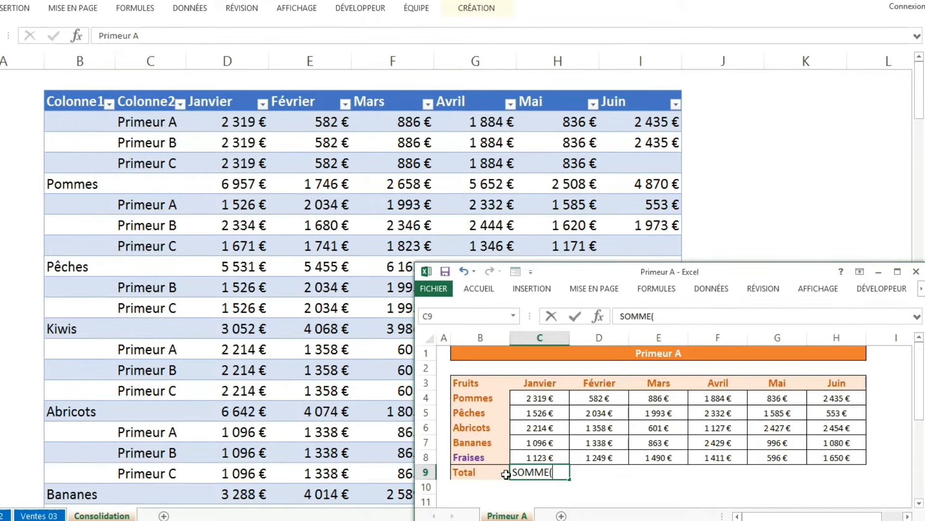
pyautogui.write('=')
pyautogui.press('End')
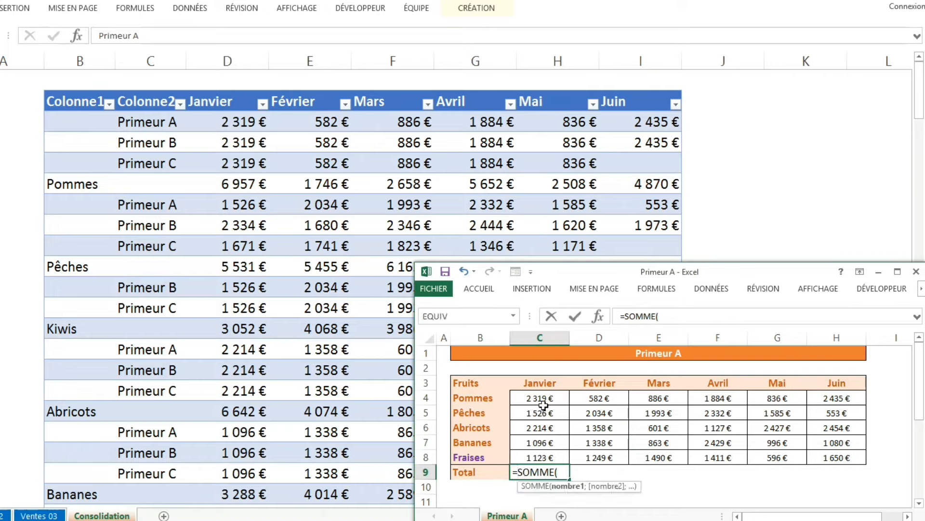
pyautogui.moveTo(544, 401); pyautogui.dragTo(544, 458)
pyautogui.write(')')
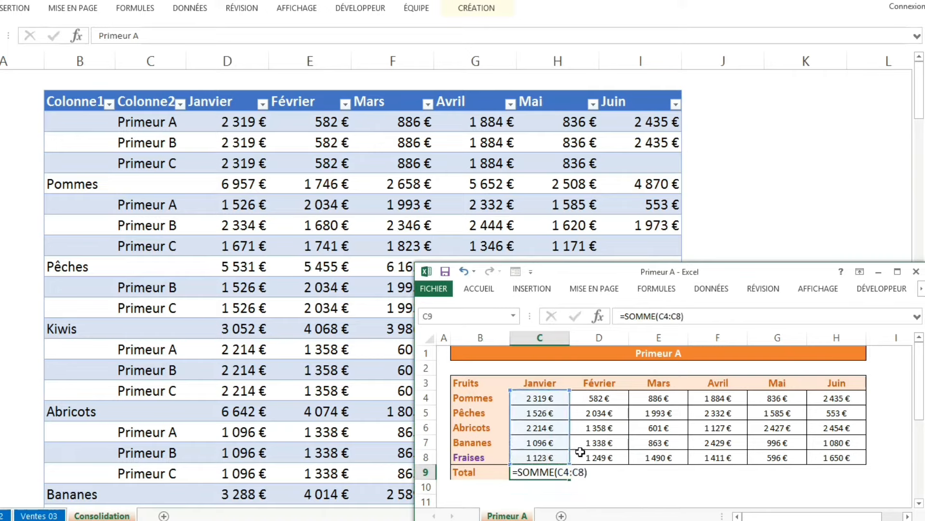
pyautogui.press('Return')
pyautogui.press('Up')
pyautogui.moveTo(576, 485); pyautogui.dragTo(863, 475)
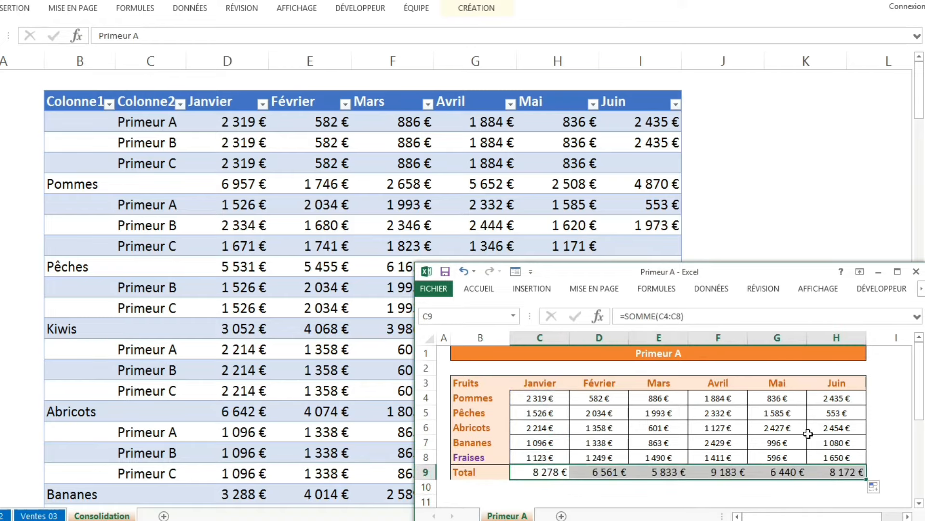
# Step: Add the column header Total in I3 of Primeur A, beside Juin
pyautogui.click(885, 386)
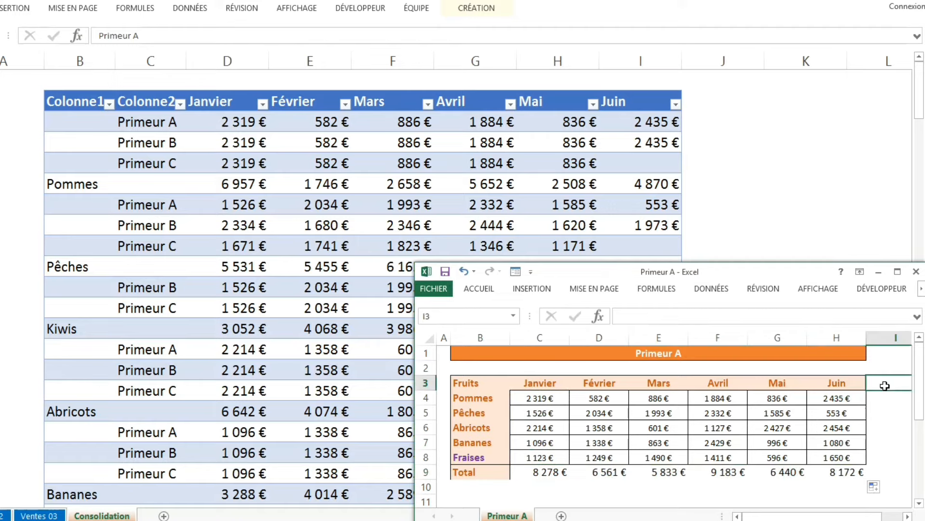
pyautogui.write('Total')
pyautogui.press('Return')
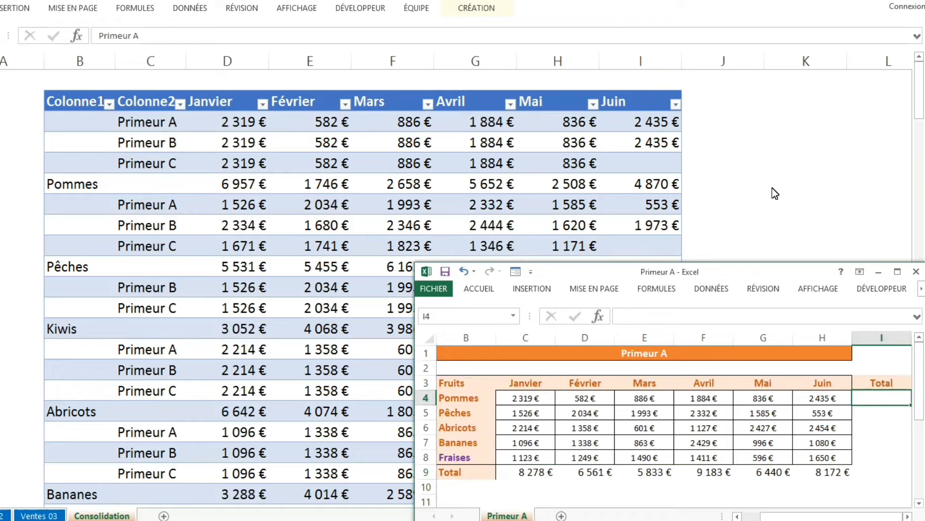
# Step: Enter =SOMME(C4:H4) in I4 of Primeur A and fill the formula down to the Total row, I9
pyautogui.write('=SOMME(')
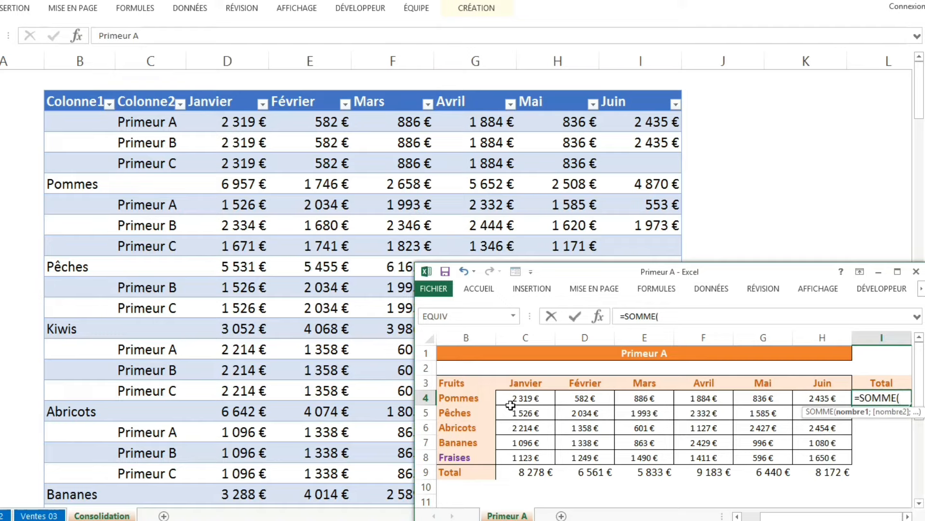
pyautogui.moveTo(517, 402); pyautogui.dragTo(822, 398)
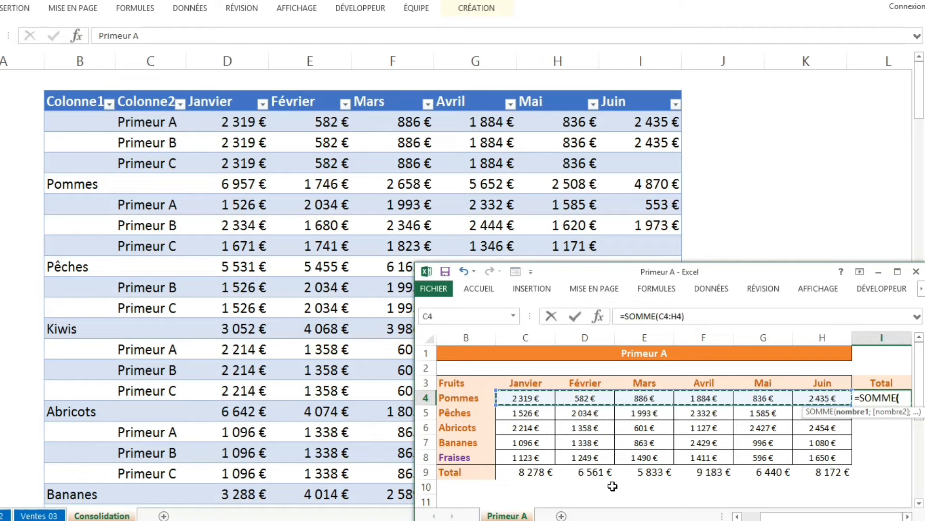
pyautogui.press('Return')
pyautogui.click(882, 396)
pyautogui.moveTo(910, 404); pyautogui.dragTo(914, 484)
pyautogui.click(882, 476)
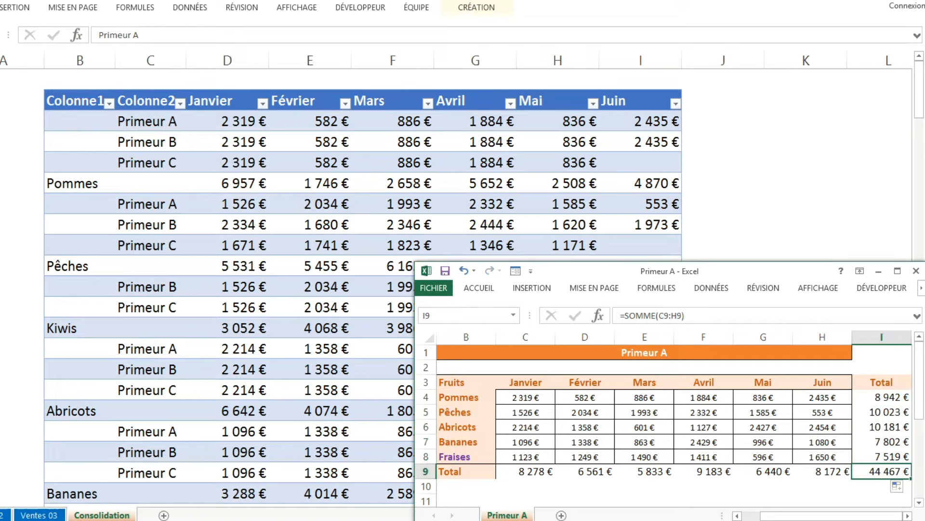
# Step: In the Primeur B workbook, add the header Total in I3, enter =SOMME(C4:H4) in I4 and fill it down to I9
pyautogui.moveTo(236, 516)
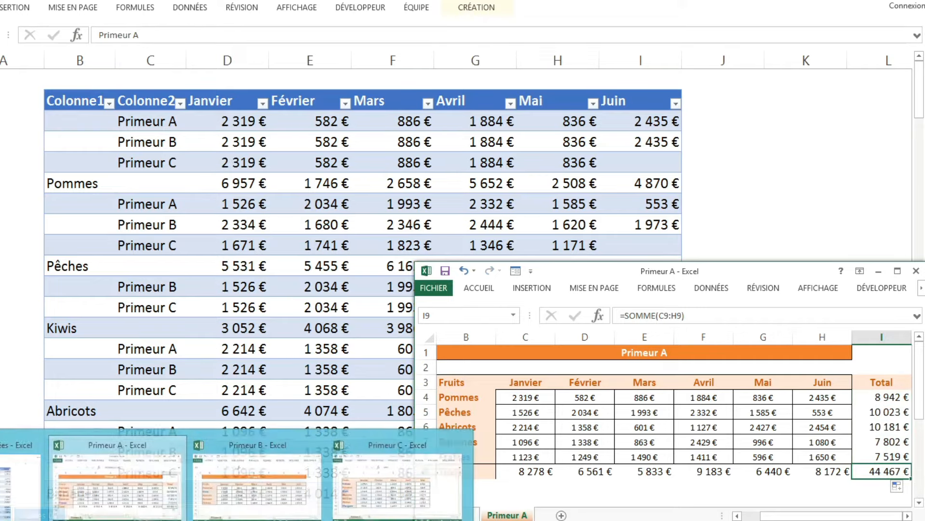
pyautogui.click(275, 480)
pyautogui.click(878, 119)
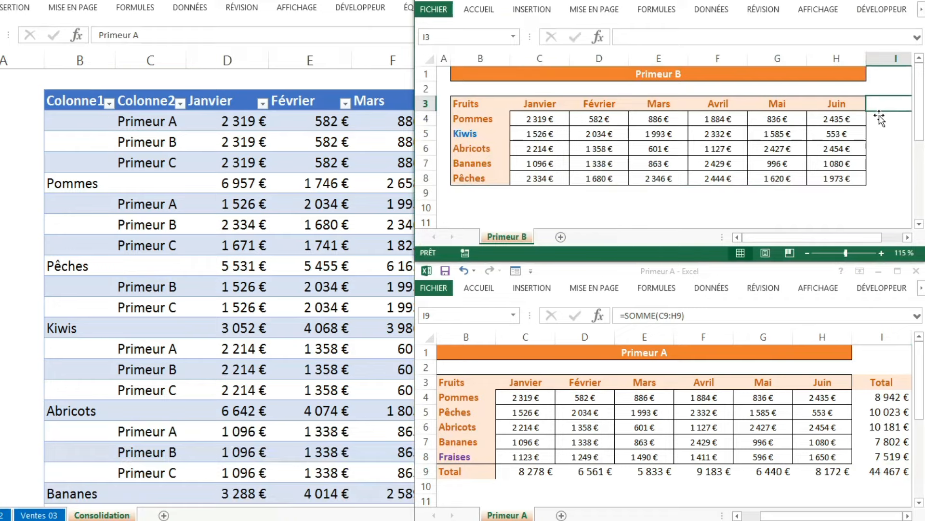
pyautogui.write('=SOM')
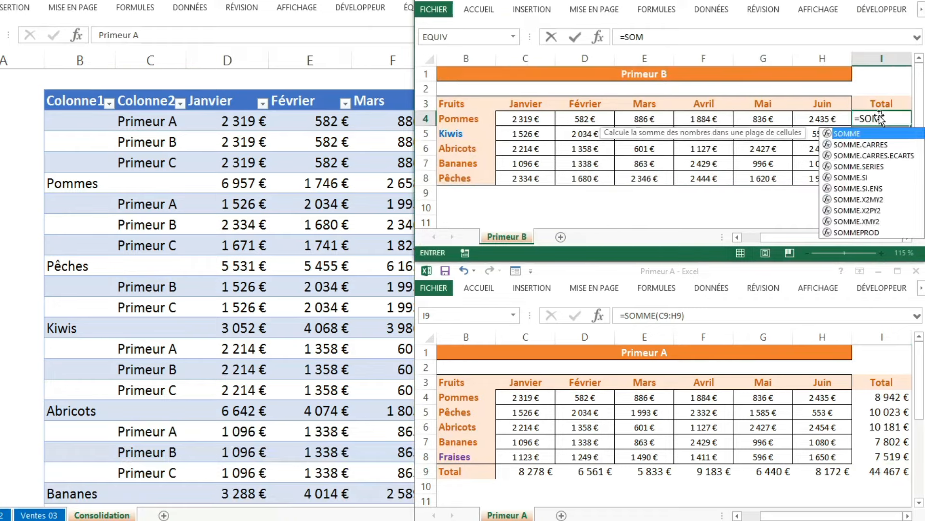
pyautogui.press('Tab')
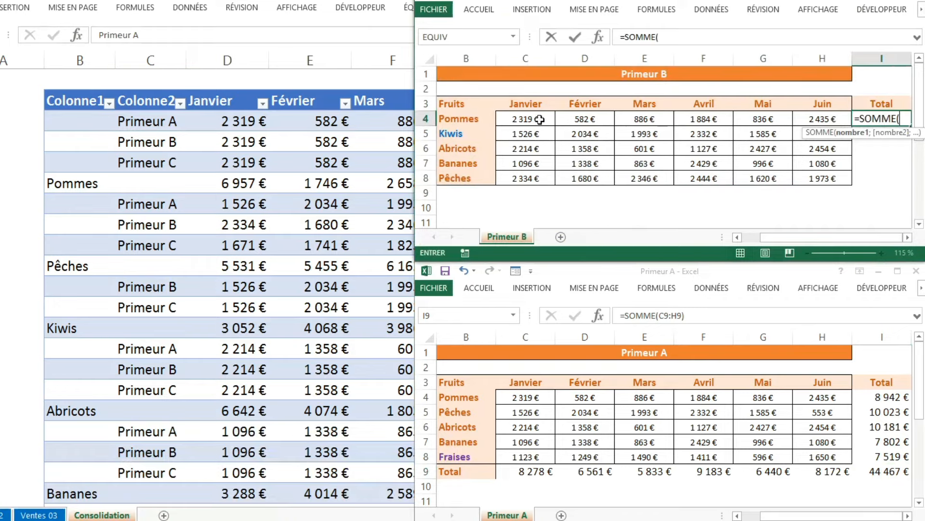
pyautogui.moveTo(539, 119); pyautogui.dragTo(822, 119)
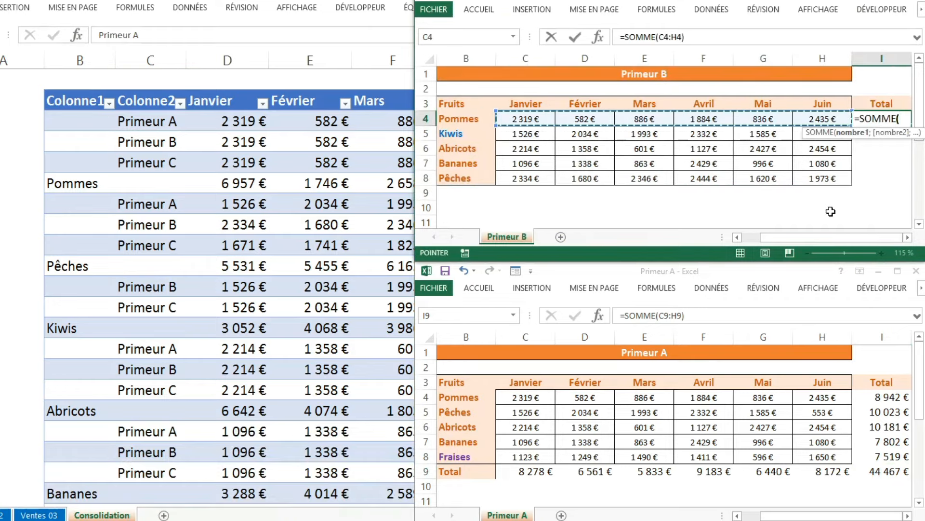
pyautogui.write(')')
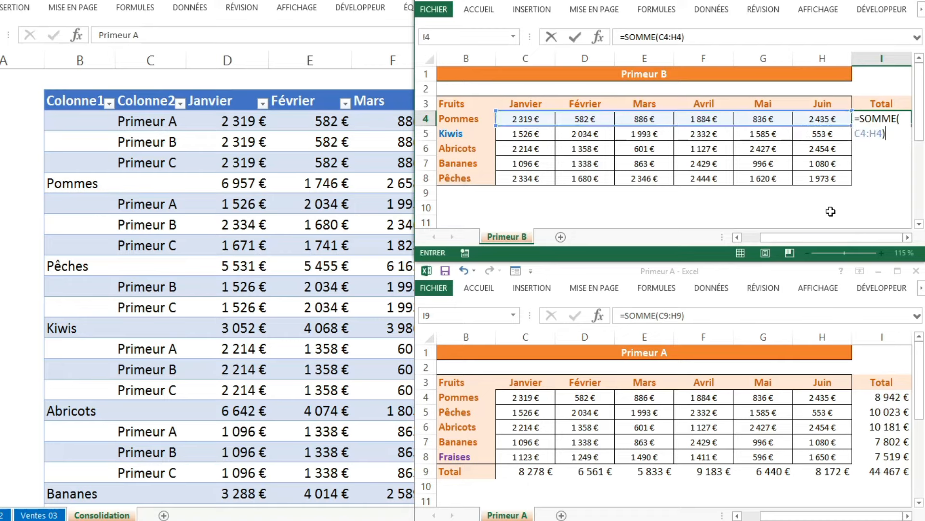
pyautogui.hotkey('ctrl', 'Return')
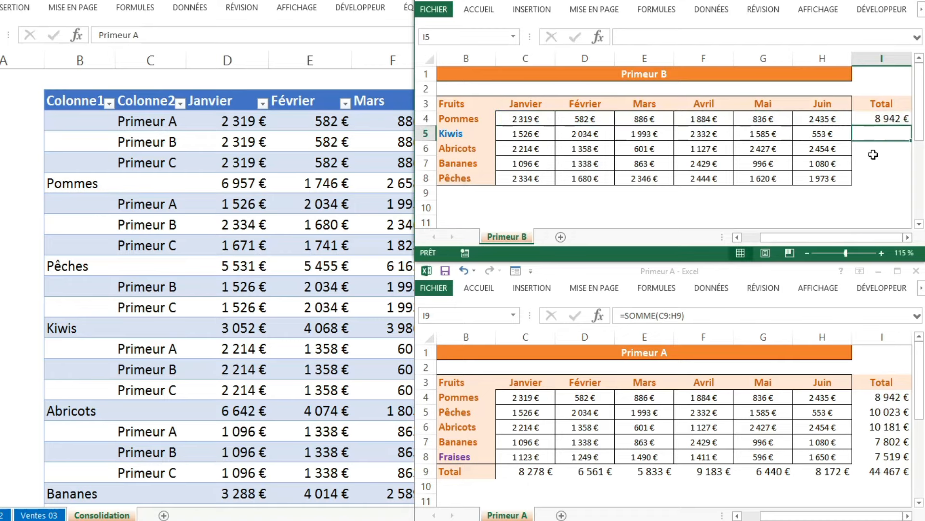
pyautogui.moveTo(911, 131); pyautogui.dragTo(914, 199)
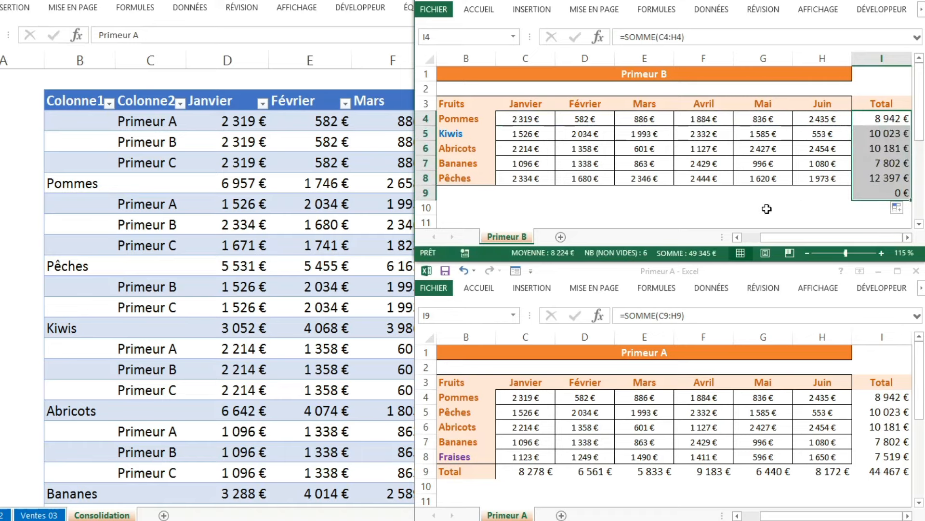
# Step: Add a Total row in row 9 of Primeur B, with =SOMME(C4:C8) in C9 filled across to the Juin column, H9
pyautogui.click(477, 195)
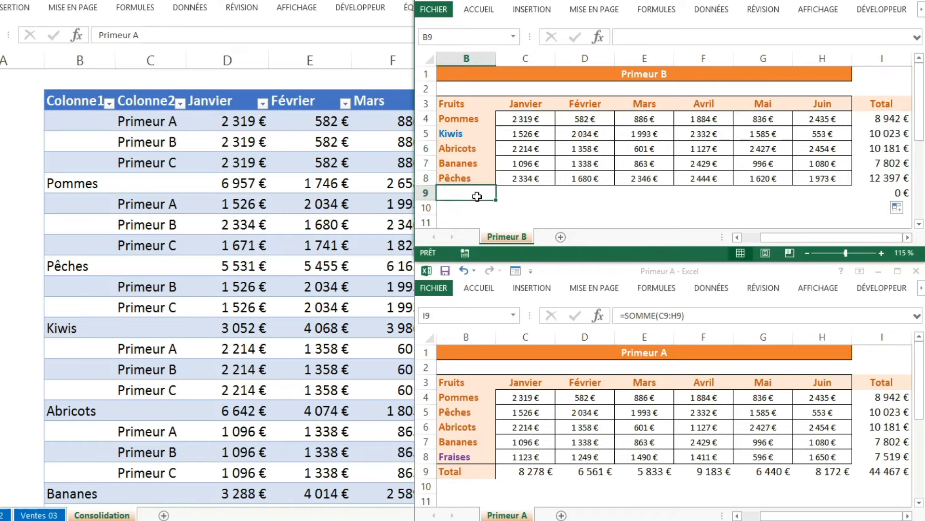
pyautogui.write('Total')
pyautogui.press('Tab')
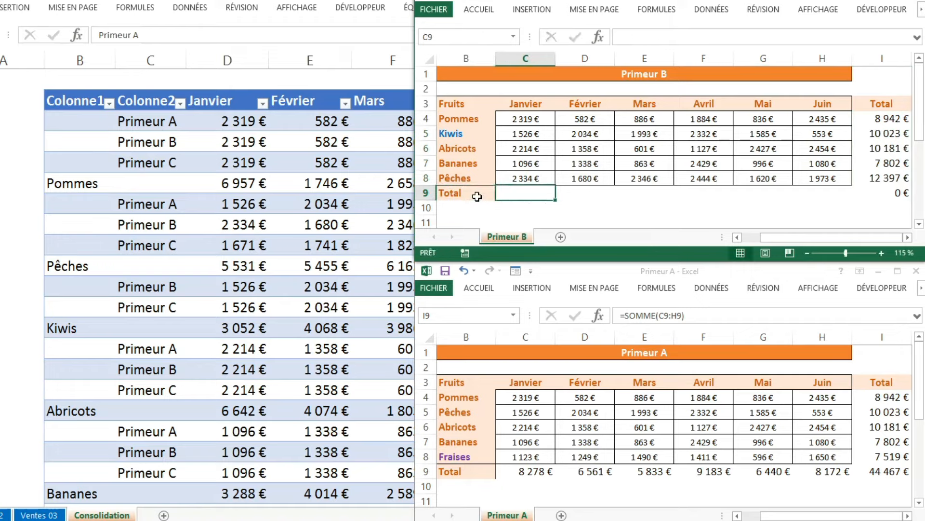
pyautogui.write('=SOMME(')
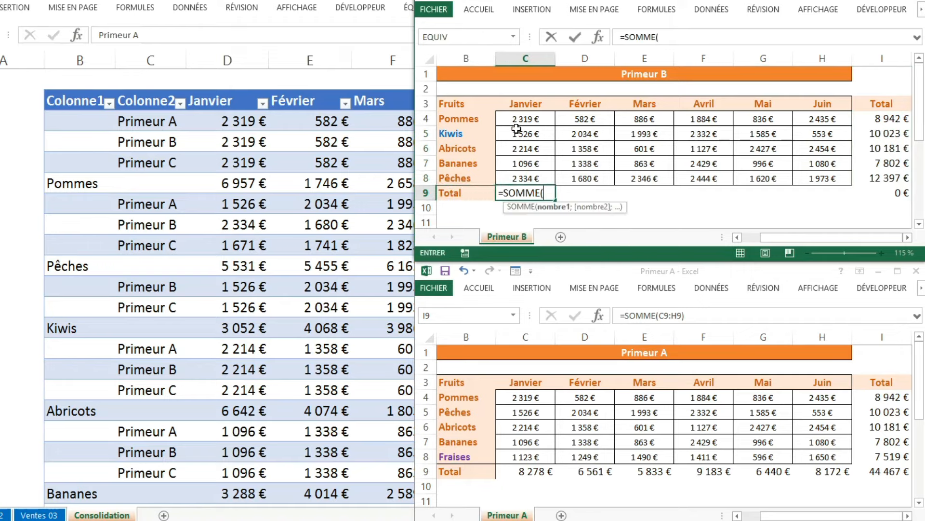
pyautogui.moveTo(519, 120); pyautogui.dragTo(539, 190)
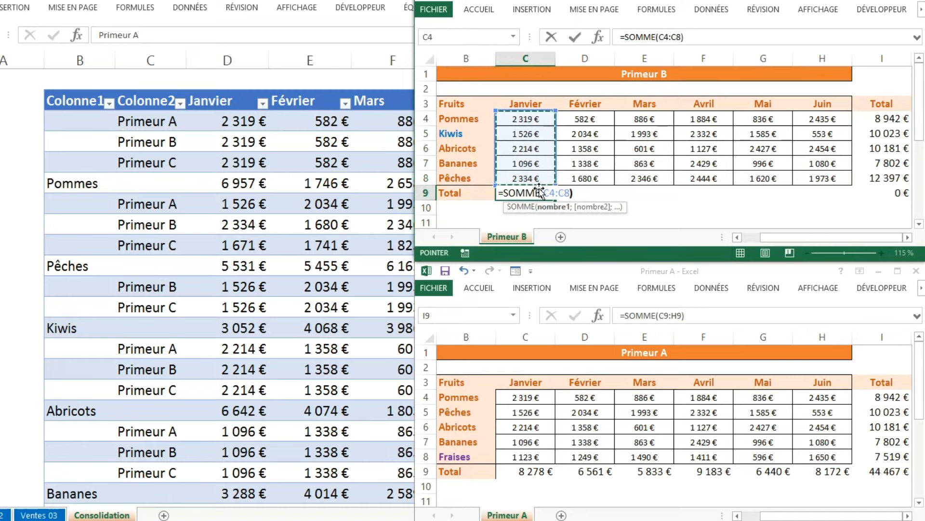
pyautogui.press('Return')
pyautogui.click(554, 193)
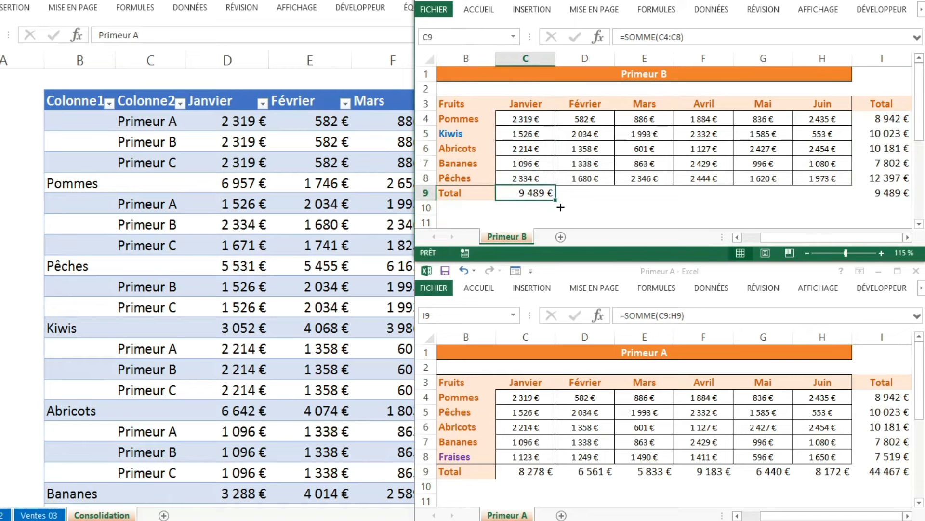
pyautogui.moveTo(555, 200); pyautogui.dragTo(847, 199)
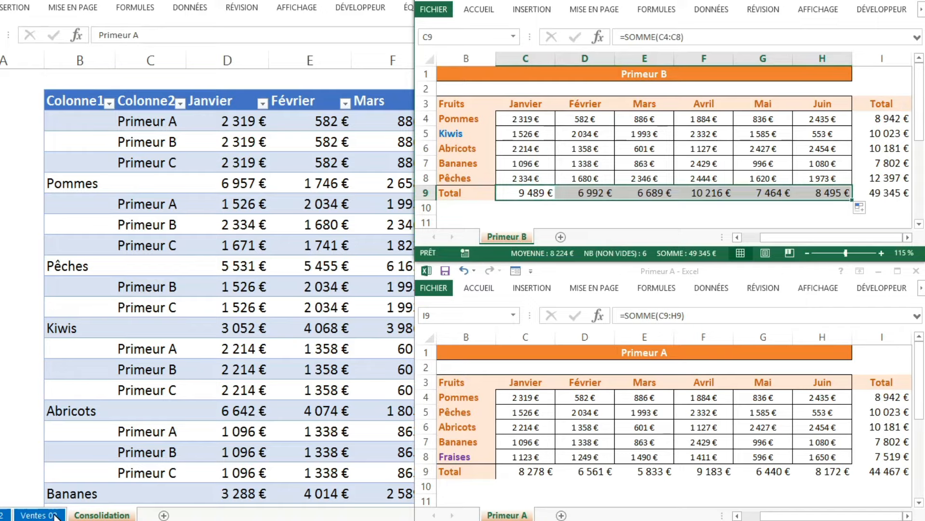
# Step: In the Primeur C workbook, add a Total row in row 11 summing rows 4 to 10 for each month, Janvier to Mai
pyautogui.click(188, 520)
pyautogui.click(407, 496)
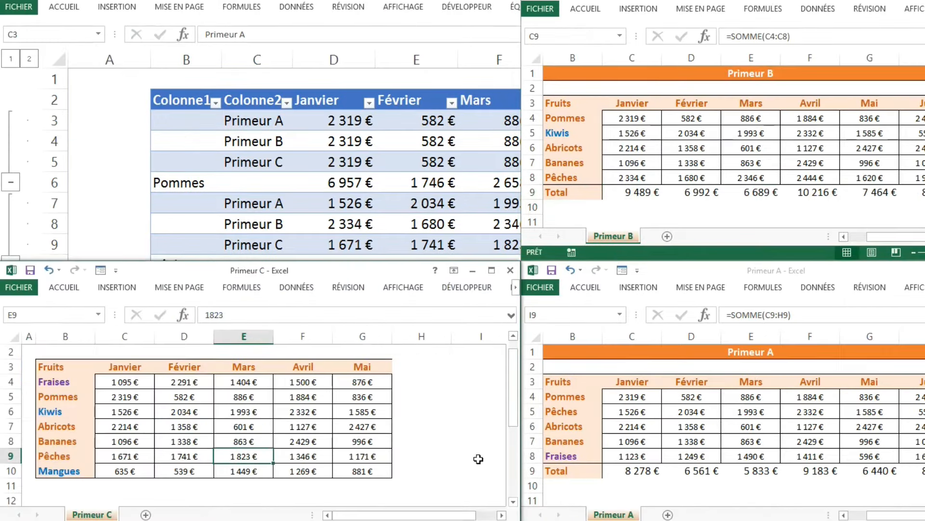
pyautogui.click(74, 486)
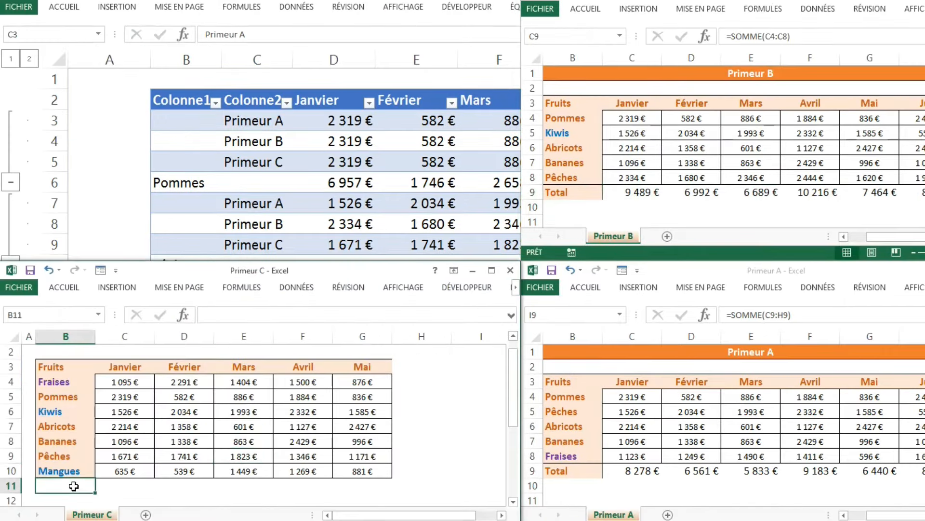
pyautogui.write('Total')
pyautogui.press('Tab')
pyautogui.write('=SOMME(')
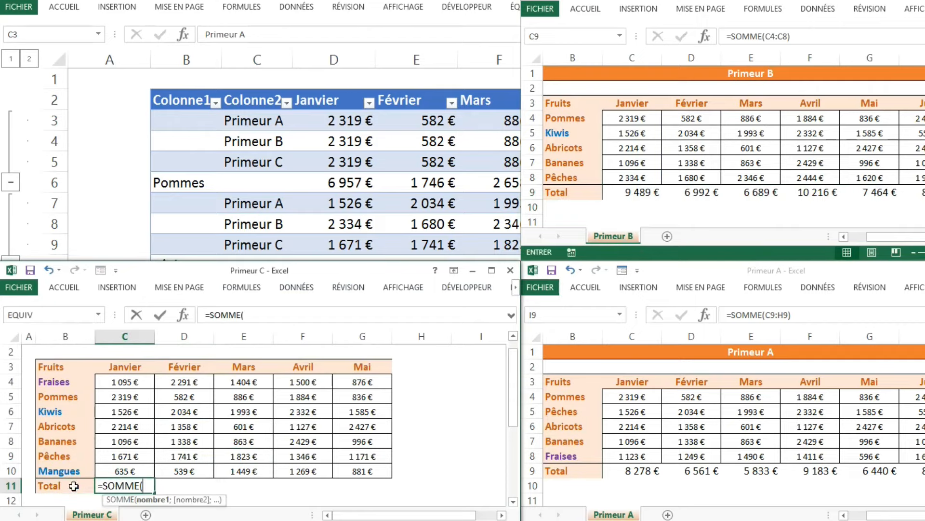
pyautogui.moveTo(137, 382); pyautogui.dragTo(380, 476)
pyautogui.press('Return')
pyautogui.click(143, 472)
# Step: Add the header Total in H3 of Primeur C, enter =SOMME(C4:G4) in H4 and fill the formula down to H11
pyautogui.click(415, 355)
pyautogui.write('Total')
pyautogui.press('Return')
pyautogui.write('=SOMME(')
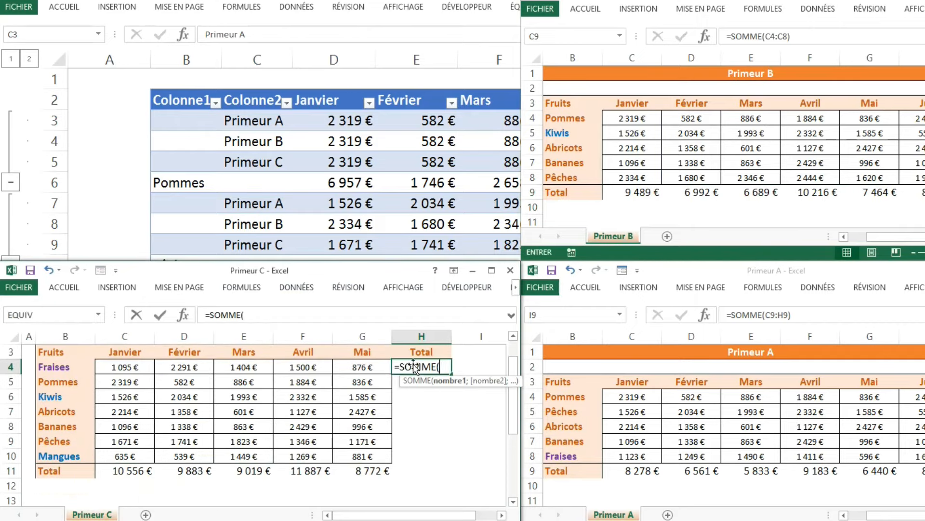
pyautogui.moveTo(128, 368); pyautogui.dragTo(349, 372)
pyautogui.press('Return')
pyautogui.moveTo(452, 374); pyautogui.dragTo(449, 473)
pyautogui.click(427, 472)
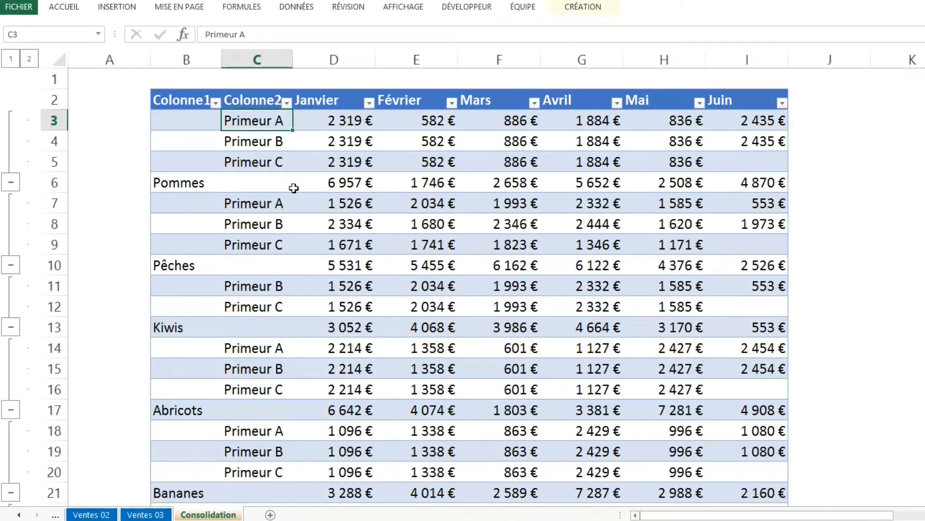
# Step: Delete all cells of the Consolidation sheet, including the old table and its outline, and select cell B3
pyautogui.click(59, 59)
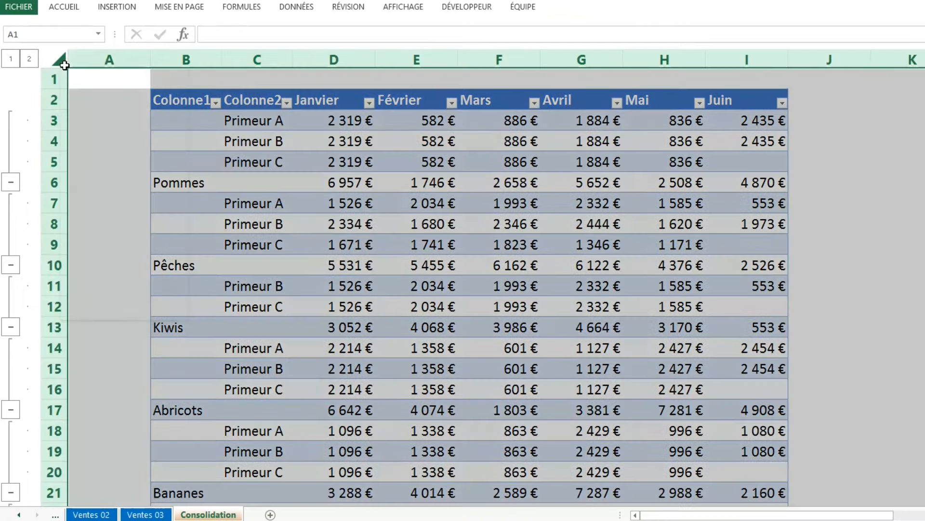
pyautogui.rightClick(59, 59)
pyautogui.click(120, 169)
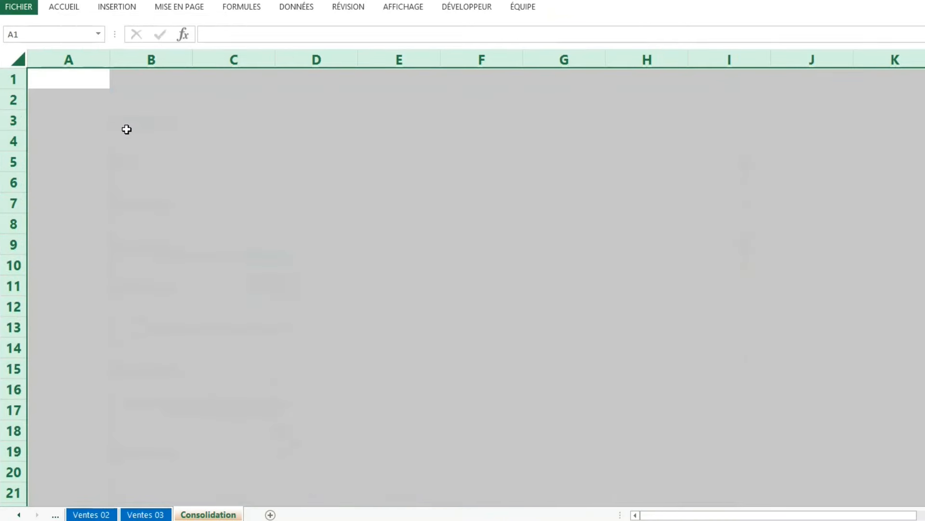
pyautogui.click(128, 122)
# Step: Arrange all open workbook windows with the Mosaïque layout
pyautogui.click(402, 9)
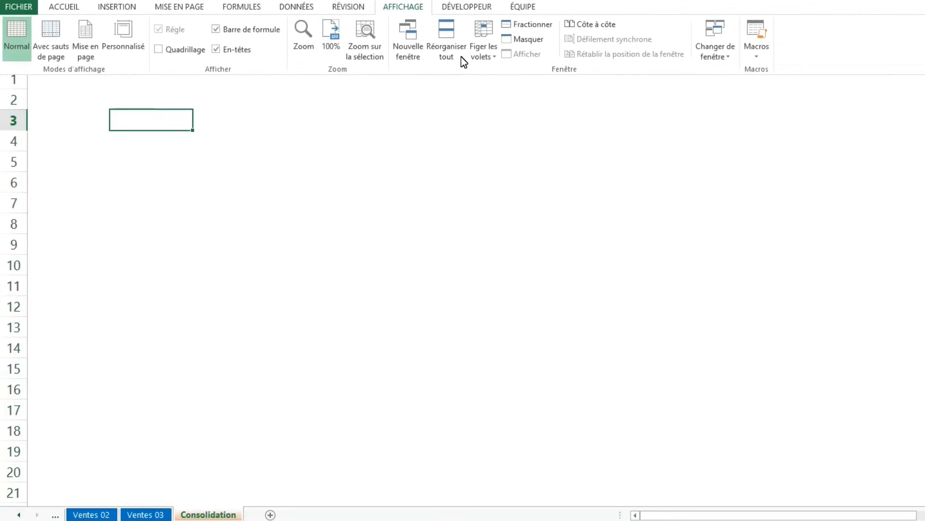
pyautogui.click(462, 60)
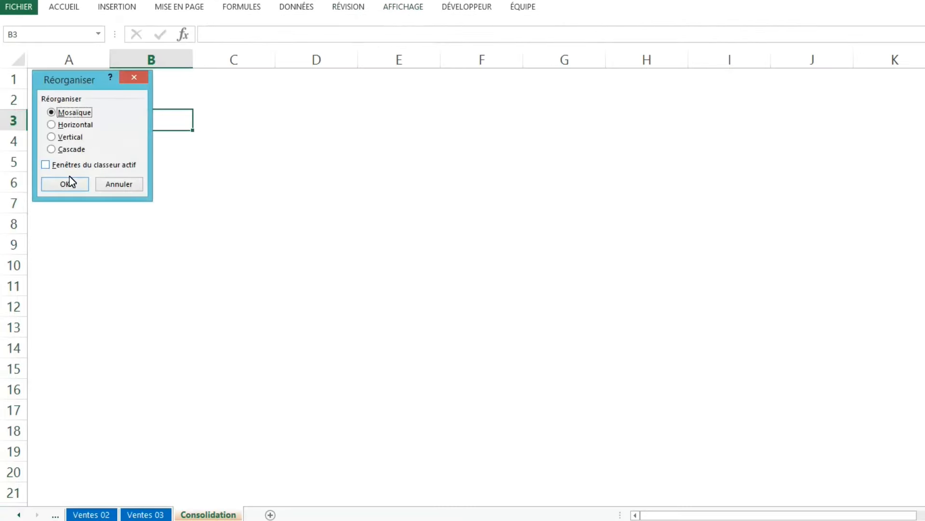
pyautogui.click(70, 183)
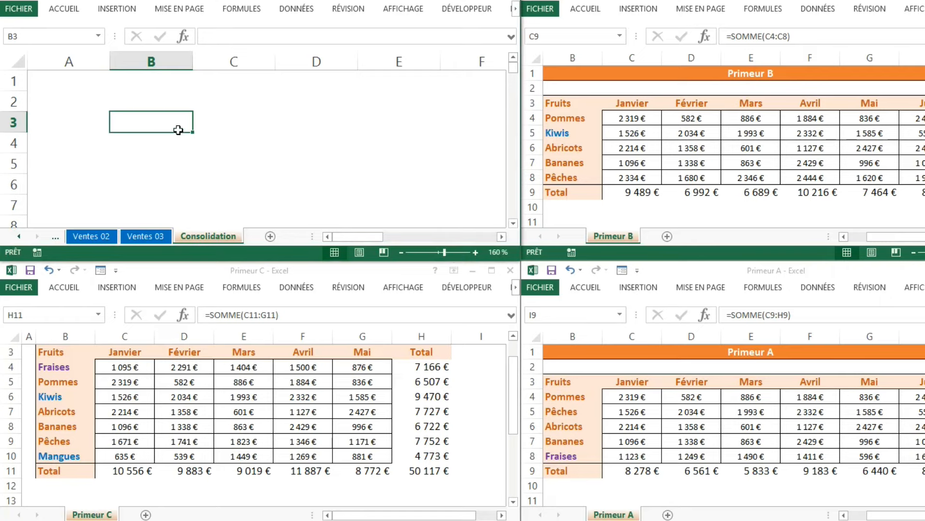
# Step: Open the Consolidate settings from B3 of the Consolidation sheet and remove all the old source references
pyautogui.click(296, 8)
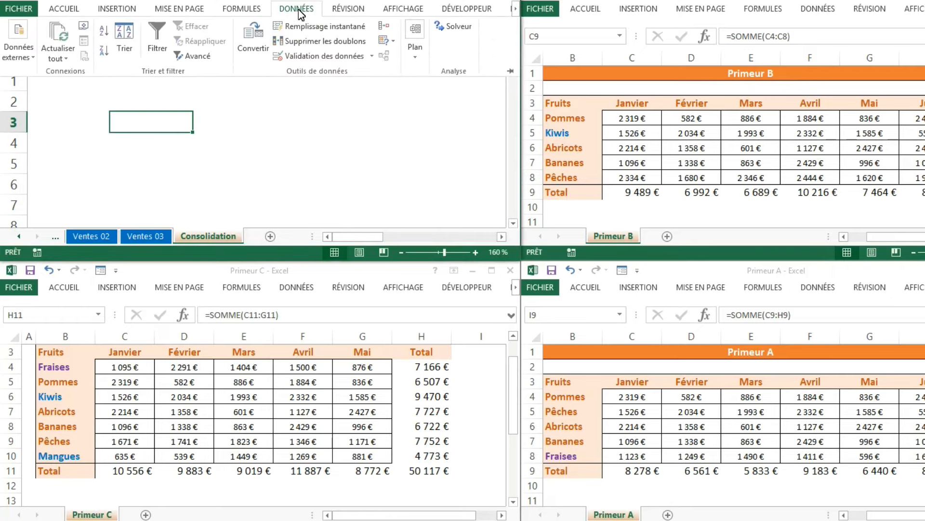
pyautogui.click(383, 17)
pyautogui.click(307, 142)
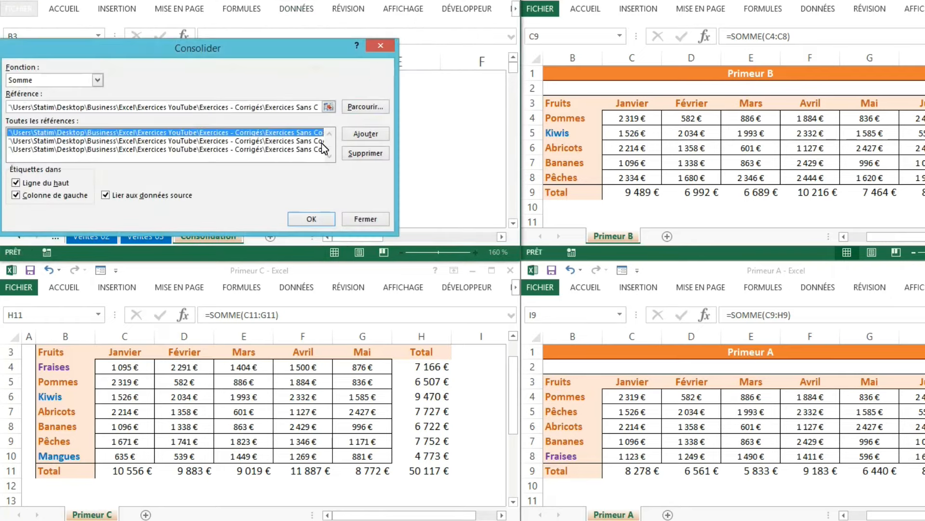
pyautogui.click(359, 152)
pyautogui.click(308, 135)
pyautogui.click(365, 154)
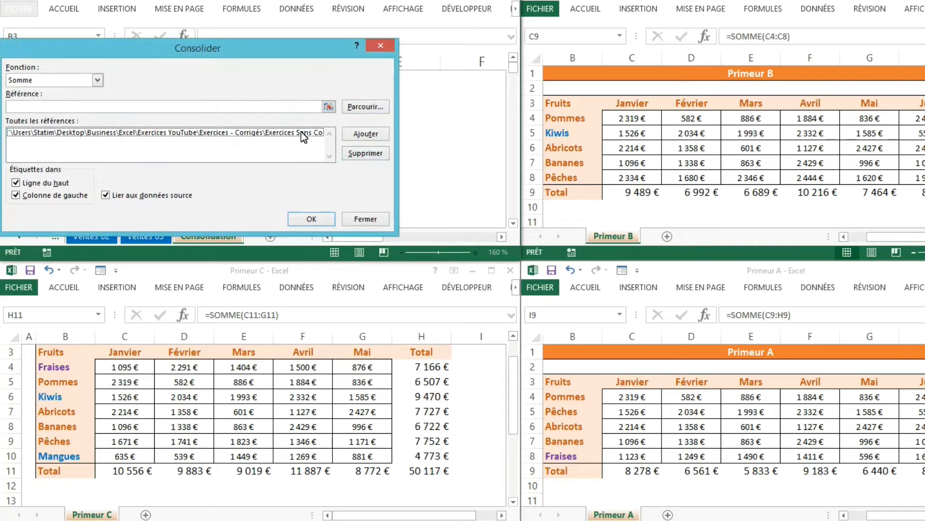
pyautogui.click(310, 132)
pyautogui.click(362, 153)
pyautogui.click(281, 115)
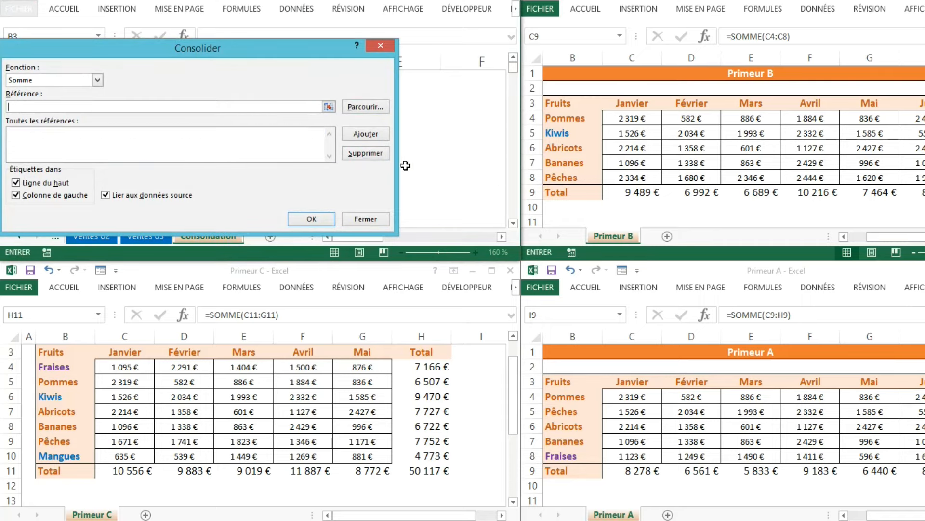
# Step: Add Primeur A B3:I9, Primeur B B3:I9 and Primeur C B3:H11 as source references and run the linked Somme consolidation
pyautogui.moveTo(145, 53); pyautogui.dragTo(327, 50)
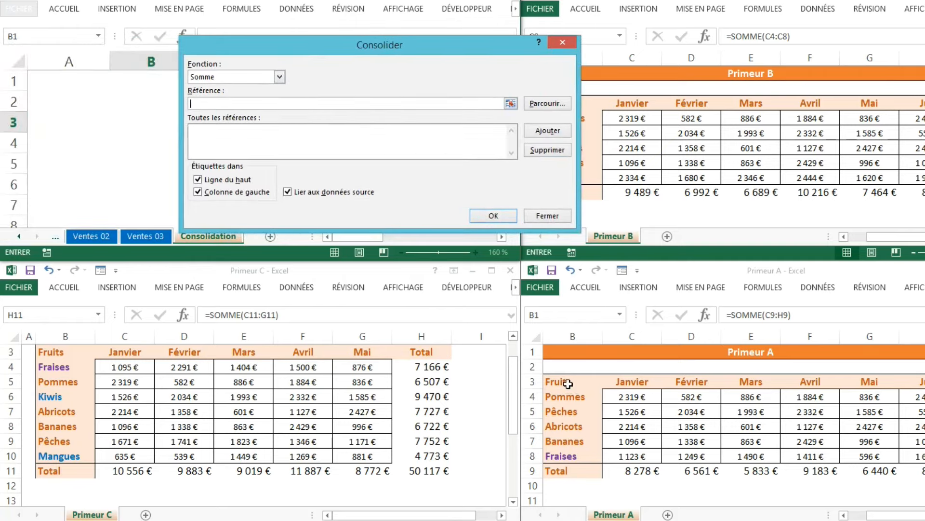
pyautogui.moveTo(563, 384); pyautogui.dragTo(924, 470)
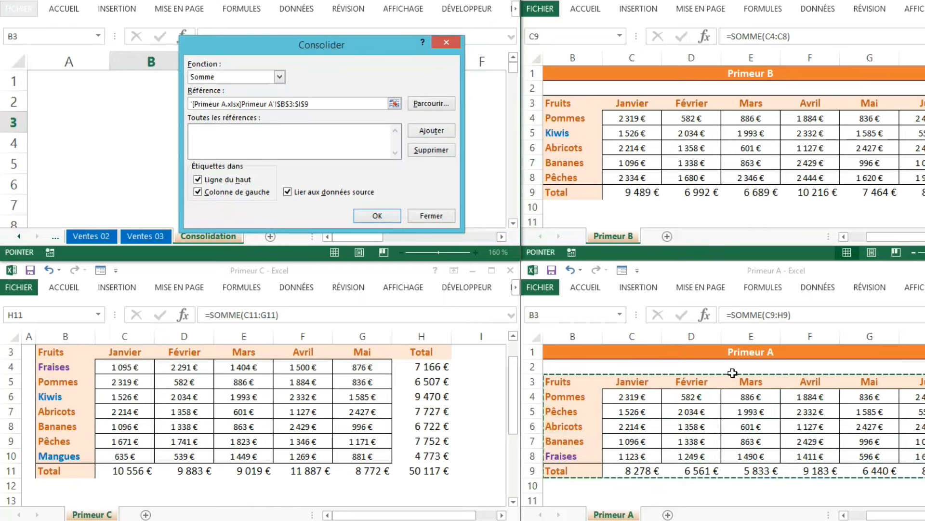
pyautogui.click(434, 131)
pyautogui.moveTo(571, 103); pyautogui.dragTo(924, 192)
pyautogui.click(548, 131)
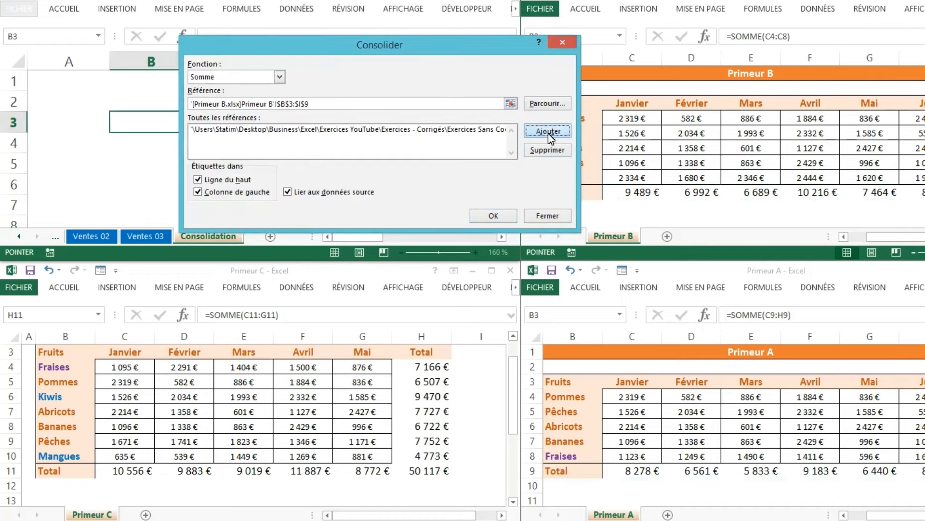
pyautogui.moveTo(51, 352); pyautogui.dragTo(448, 472)
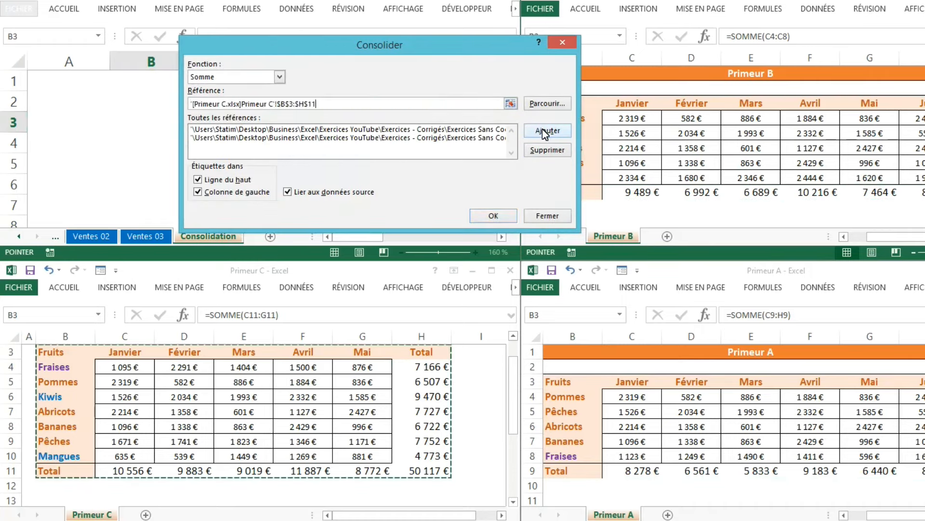
pyautogui.click(548, 130)
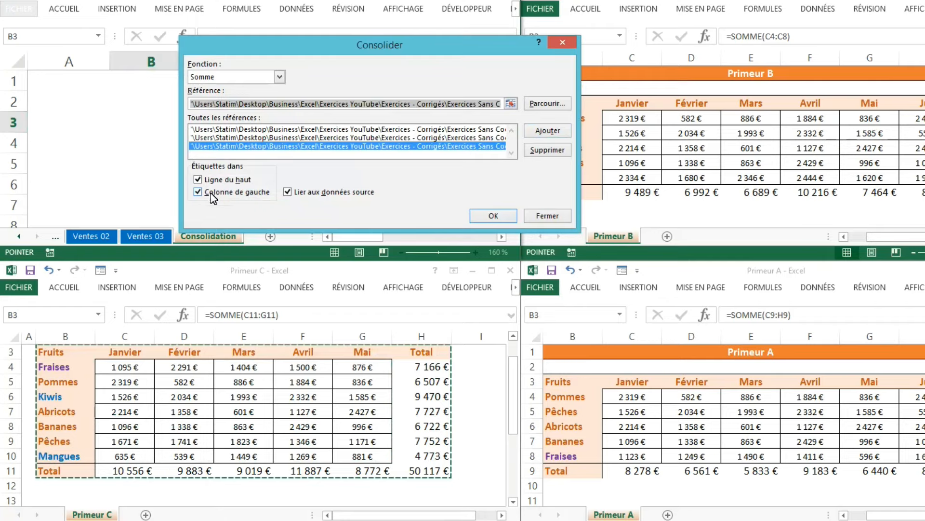
pyautogui.click(496, 216)
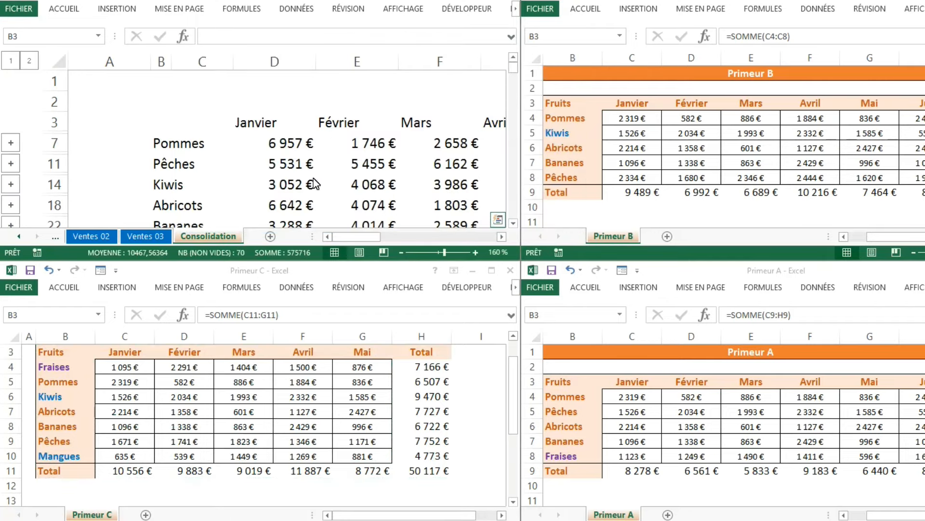
# Step: Maximise the Consolidation workbook and format B3:J31 as a table with headers, using the first blue style of the Moyen group
pyautogui.click(493, 1)
pyautogui.hotkey('ctrl', 'F1')
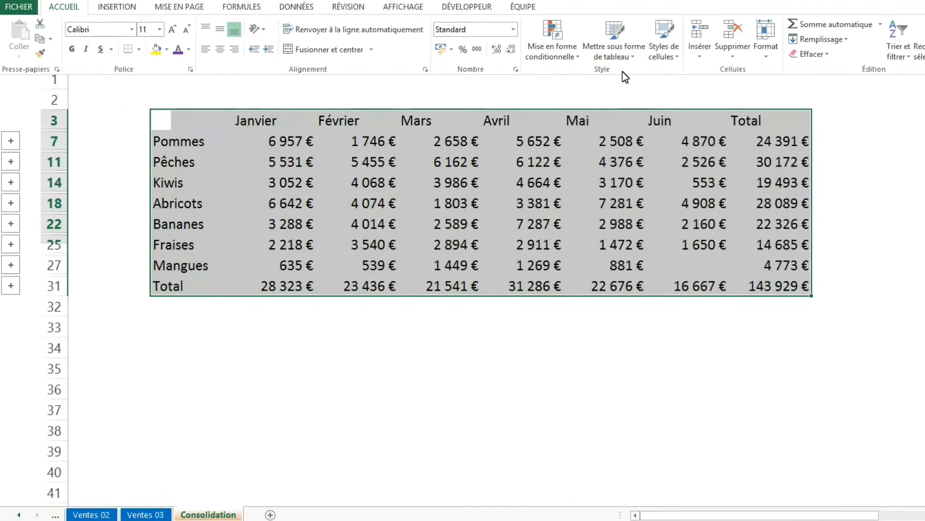
pyautogui.click(621, 56)
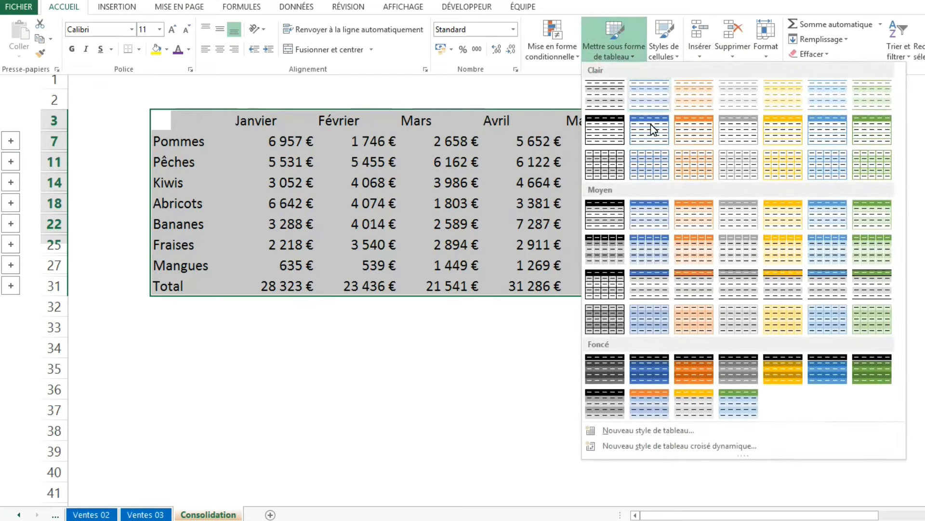
pyautogui.click(657, 224)
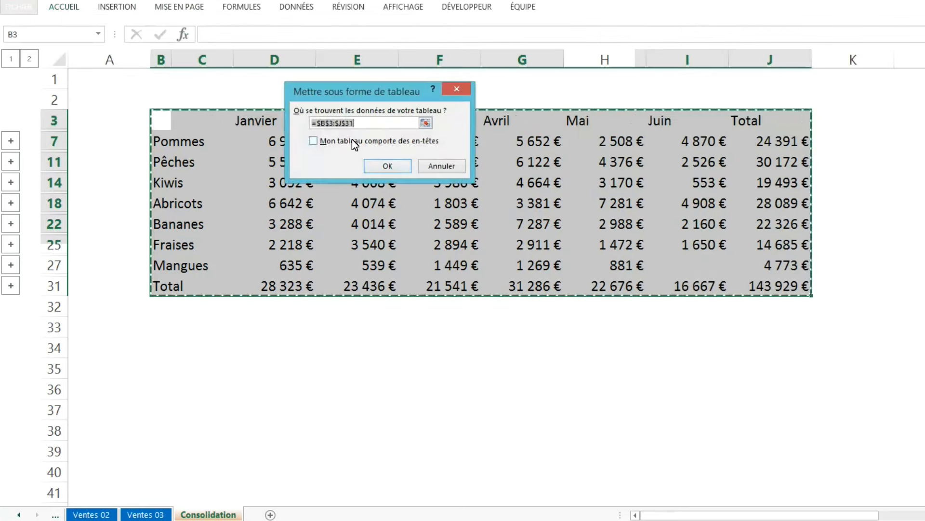
pyautogui.click(386, 173)
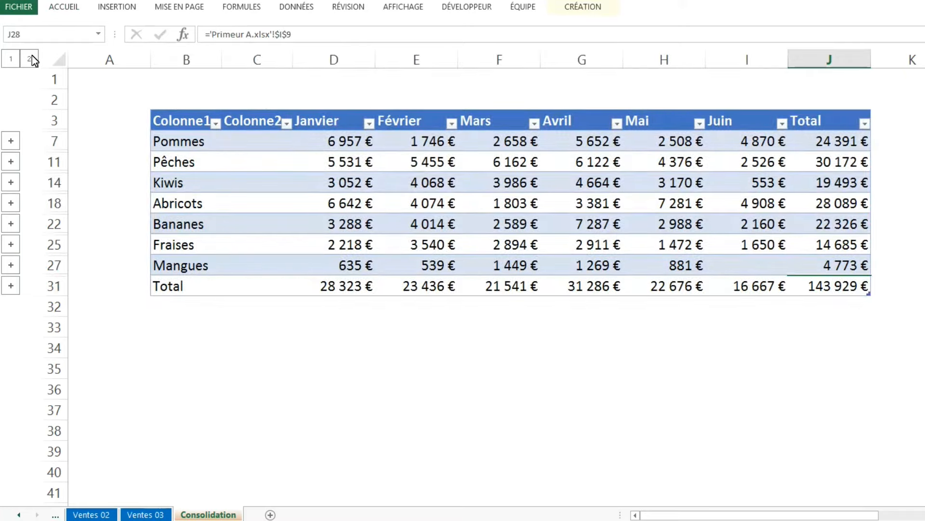
# Step: Expand all outline groups and examine the Primeur detail rows, Primeur A's January total link in D28, and the Kiwis group collapsed and expanded
pyautogui.click(32, 56)
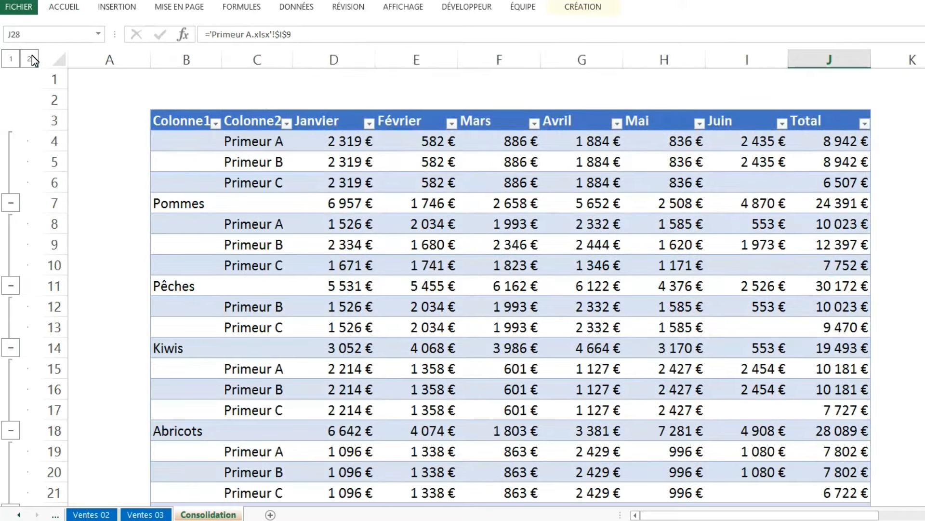
pyautogui.scroll(-5, 362, 227)
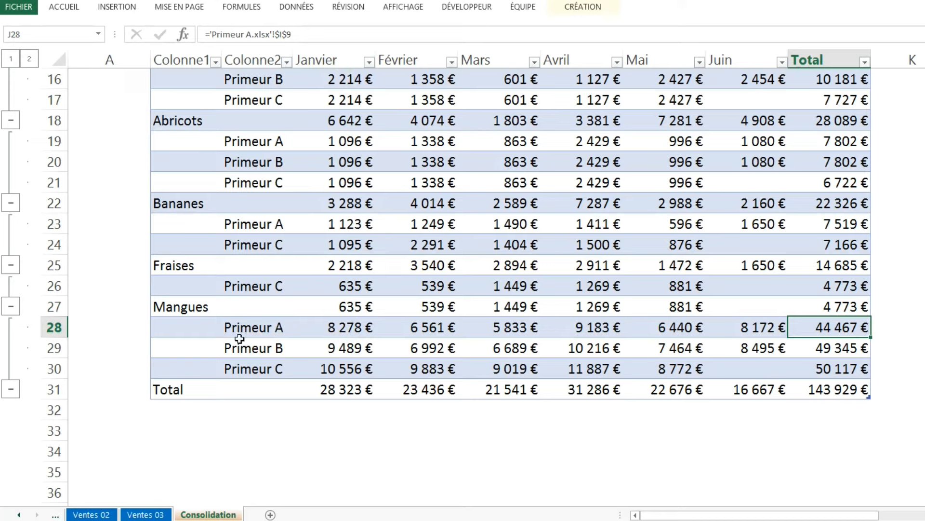
pyautogui.click(345, 335)
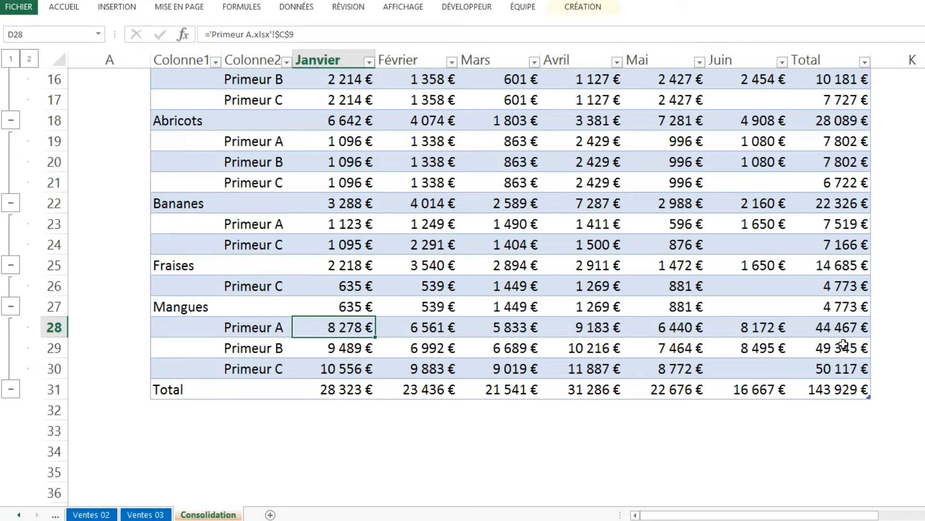
pyautogui.scroll(4, 841, 338)
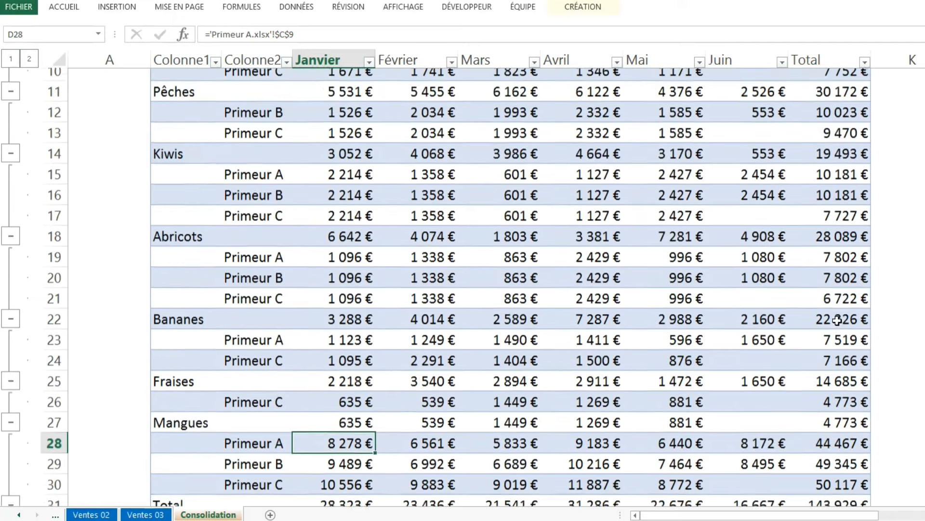
pyautogui.scroll(1, 850, 208)
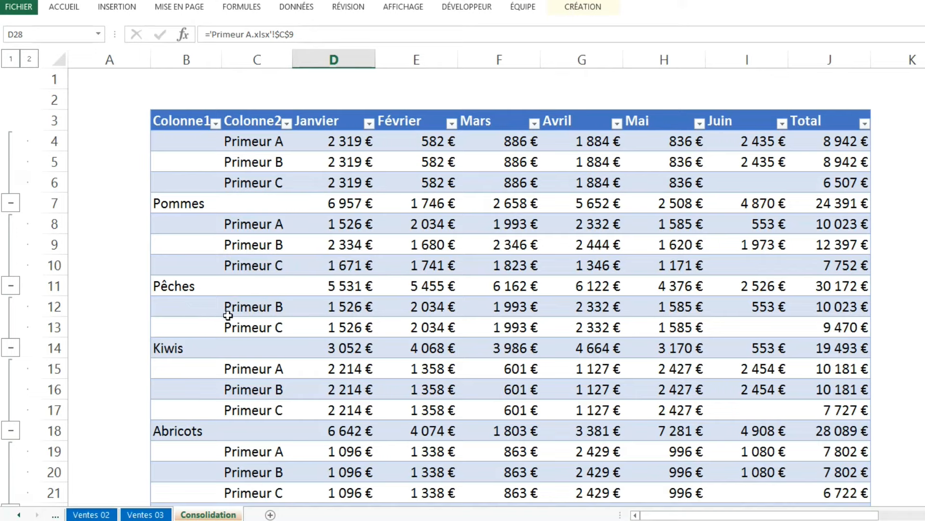
pyautogui.click(13, 349)
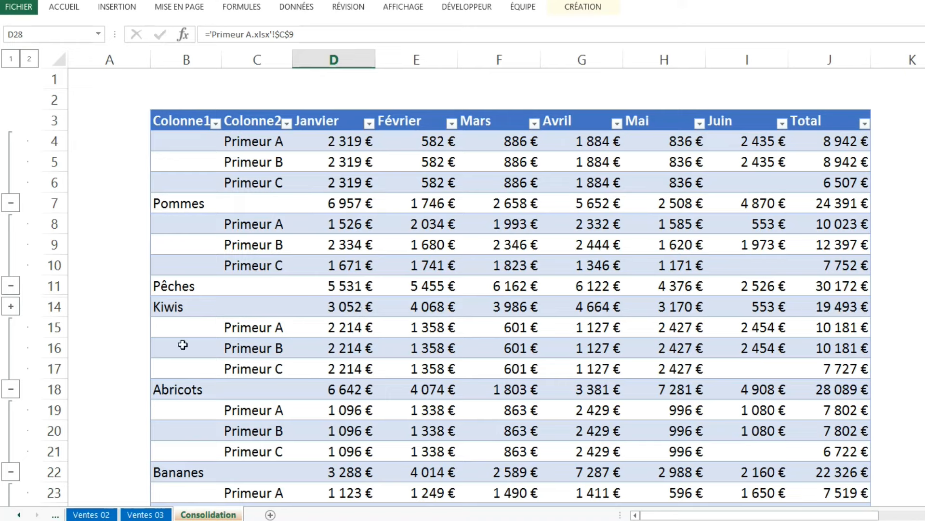
pyautogui.click(11, 306)
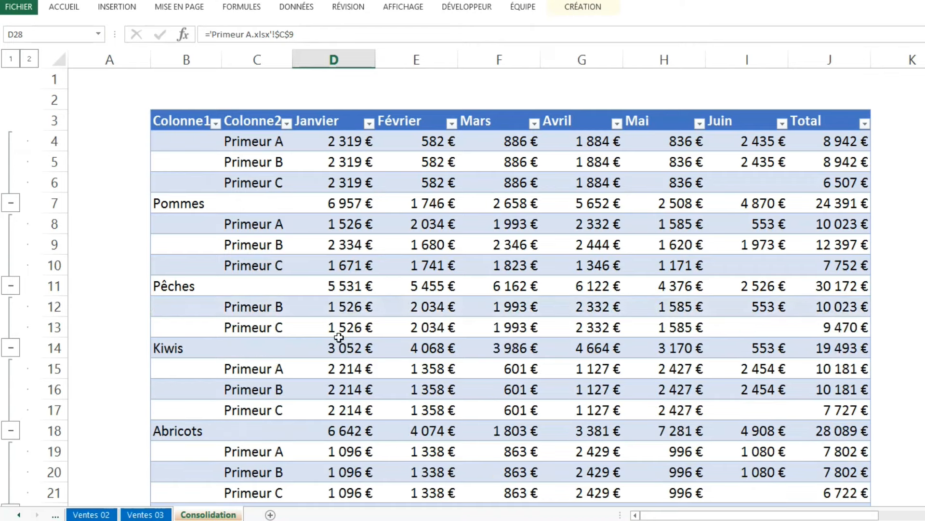